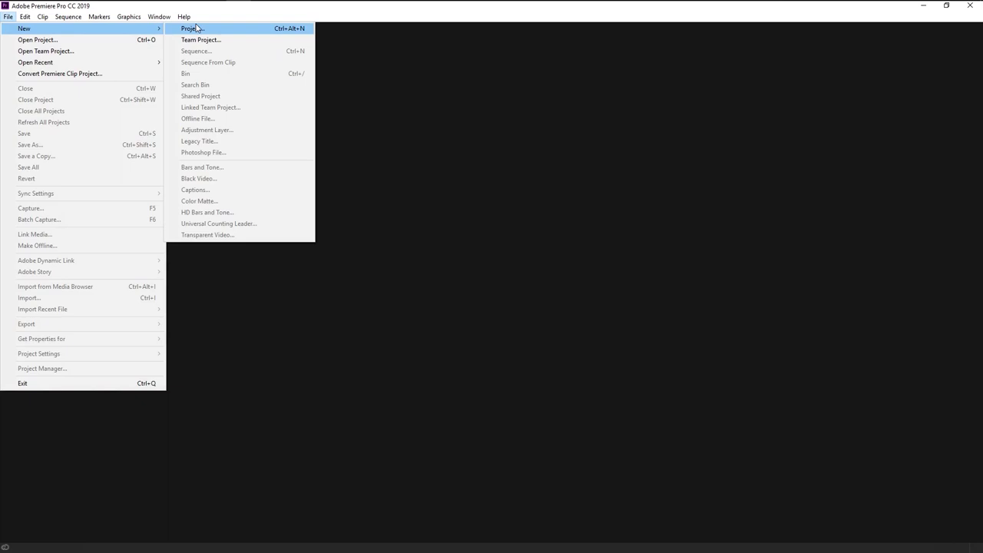
Create a new project named Color.
left_click(195, 28)
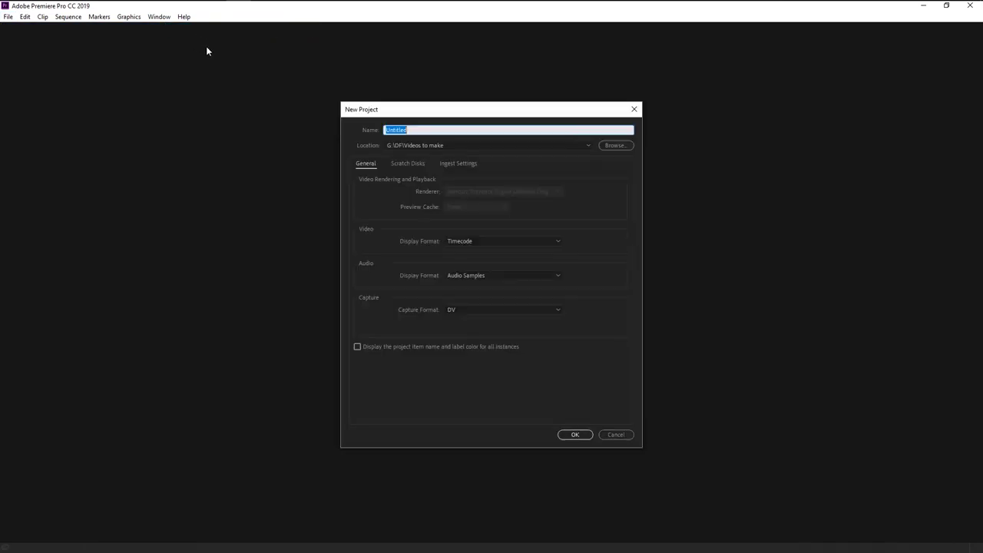
type("Color")
key("Return")
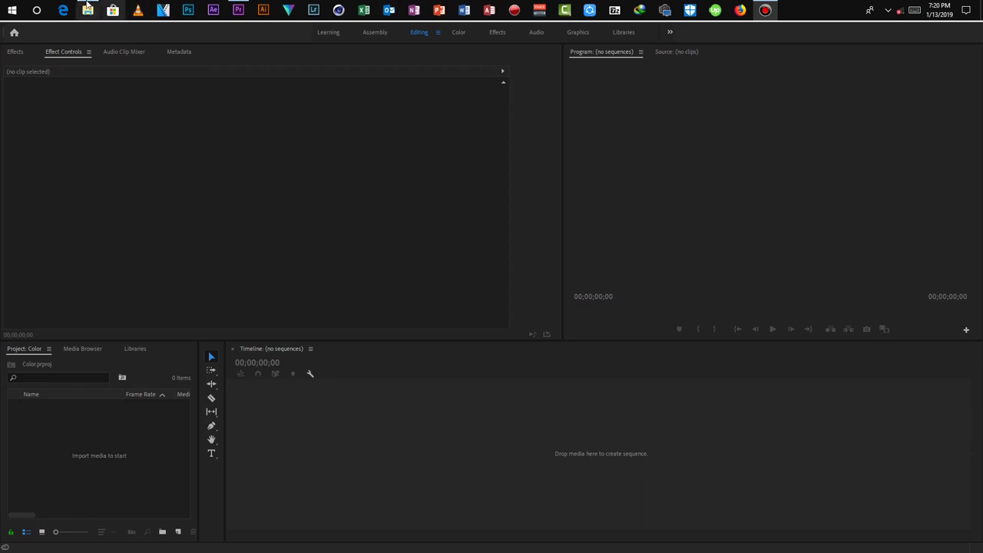
Import both Pexels stock video clips into the Project panel.
left_click(88, 10)
left_click_drag(315, 129, 118, 434)
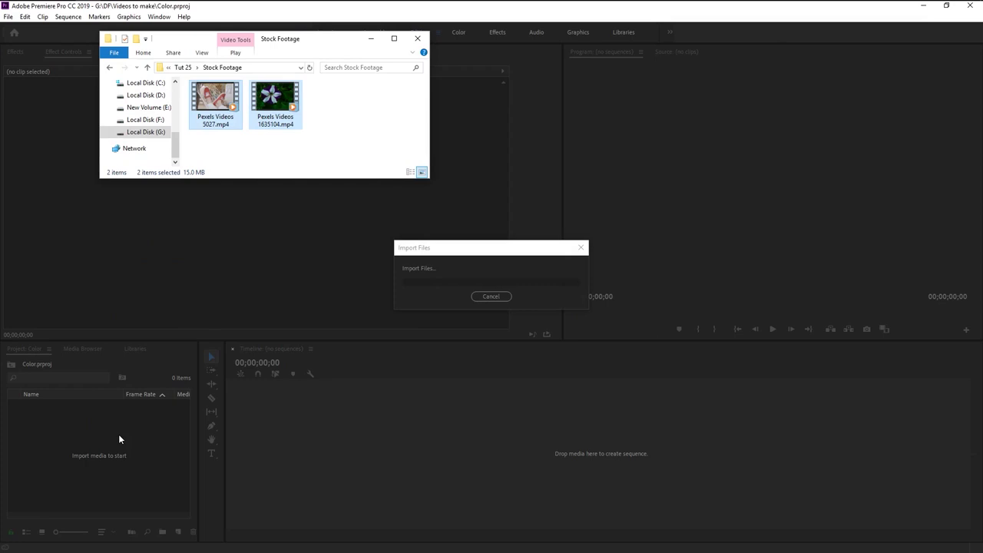
left_click(370, 40)
Build a Pexels Videos 5027 sequence from the hammock clip and play it back.
left_click(113, 472)
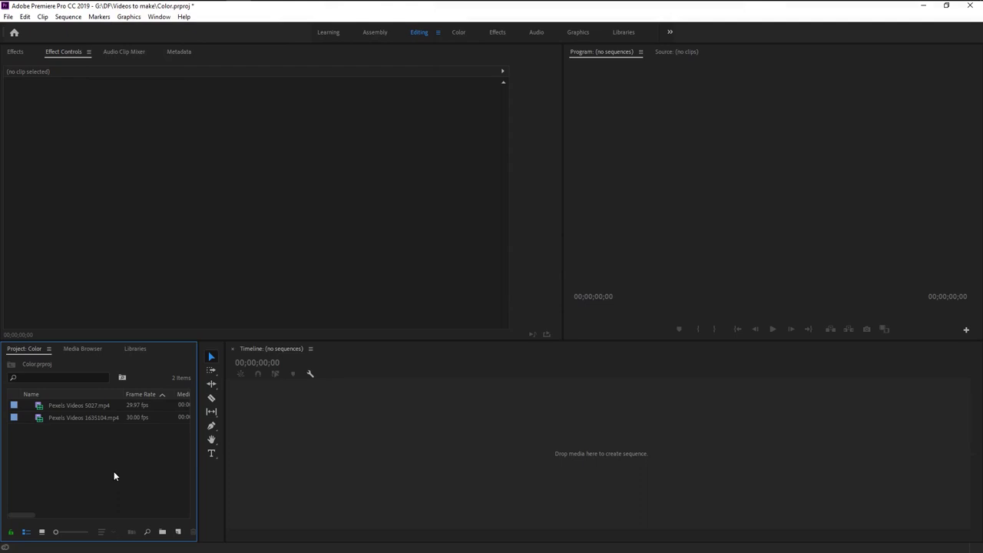
left_click(38, 406)
left_click_drag(427, 443, 428, 444)
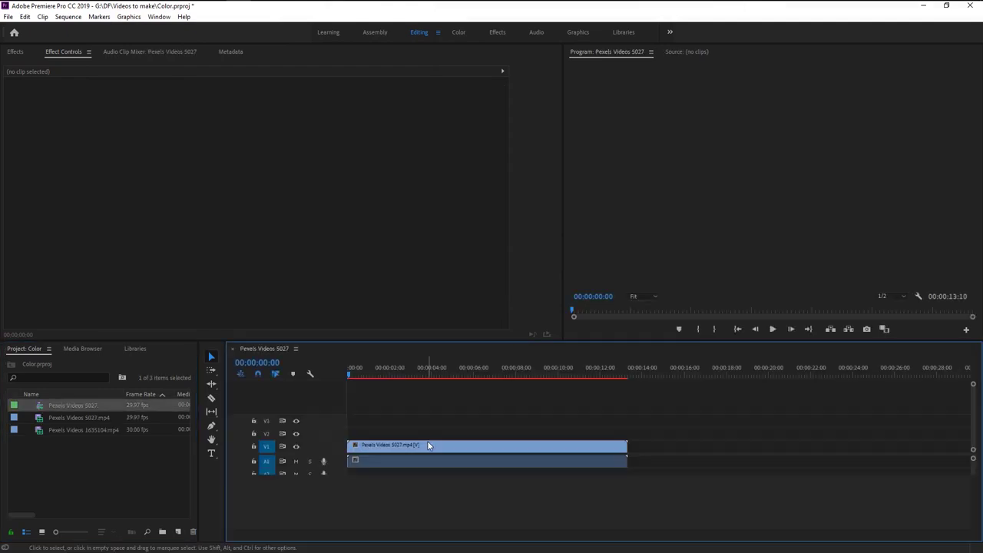
left_click(772, 328)
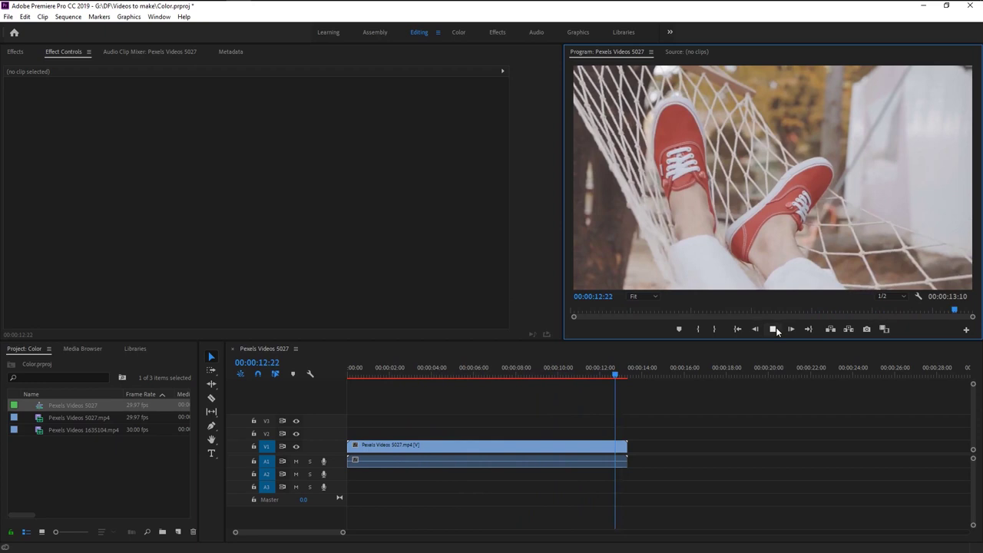
Apply Lumetri Color from Video Effects > Color Correction to the hammock clip on V1.
left_click(484, 392)
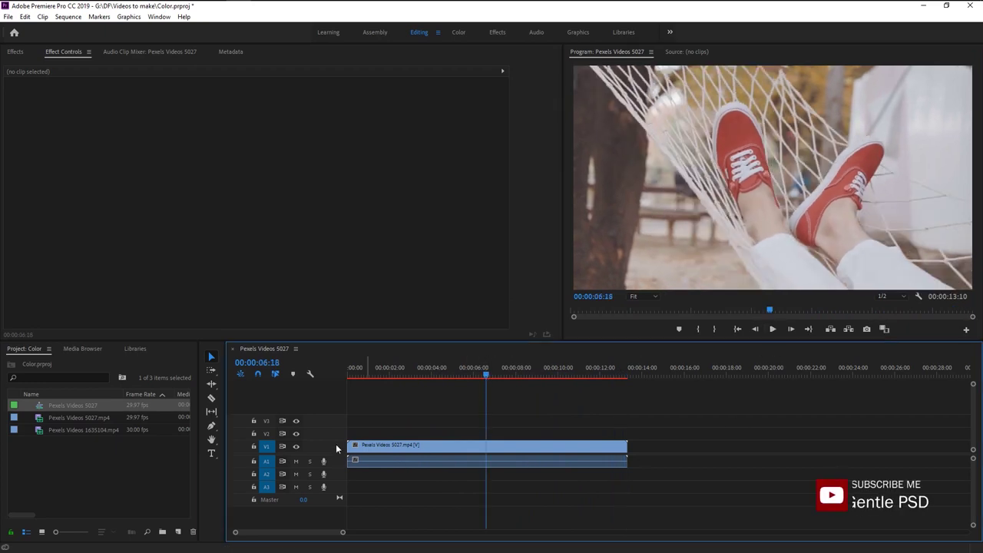
left_click(364, 449)
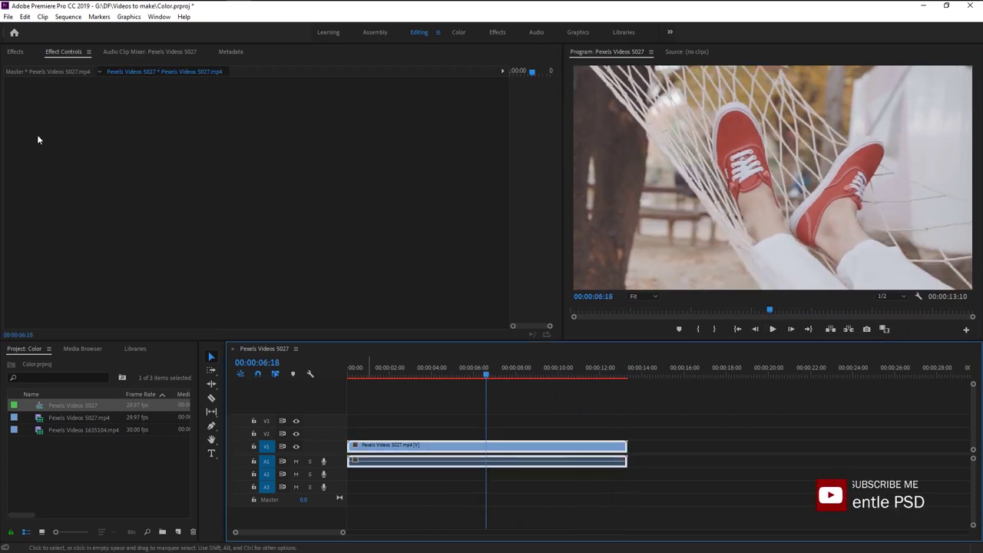
left_click(16, 52)
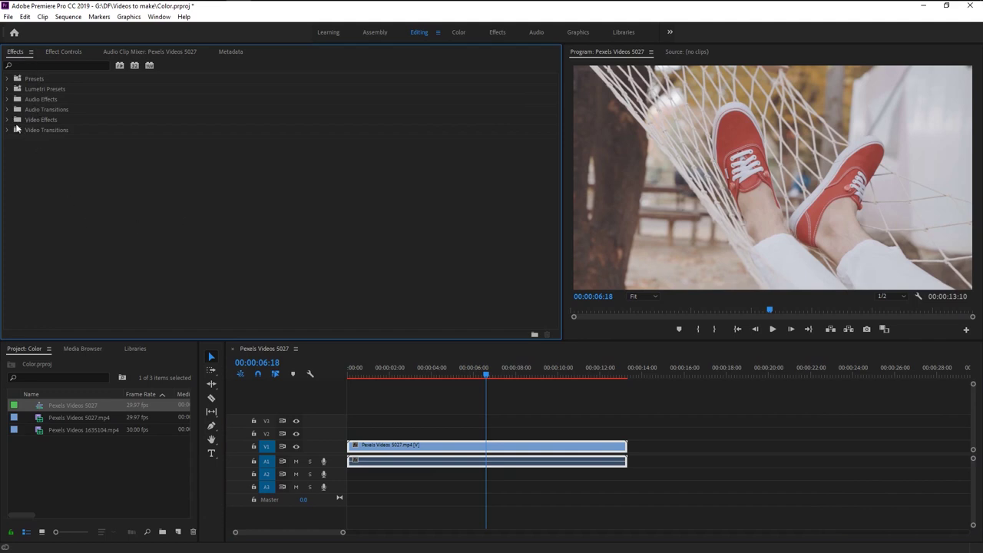
left_click(10, 121)
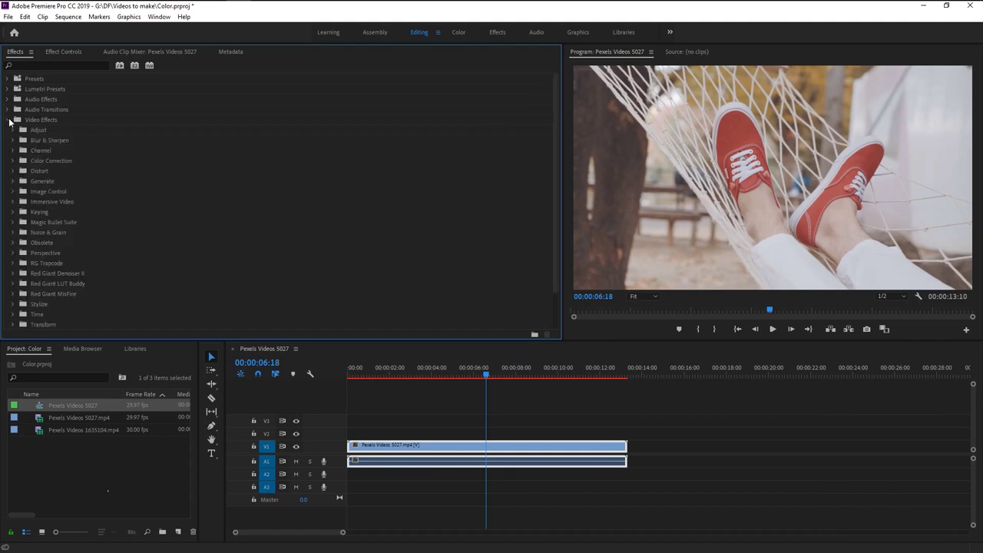
left_click(12, 162)
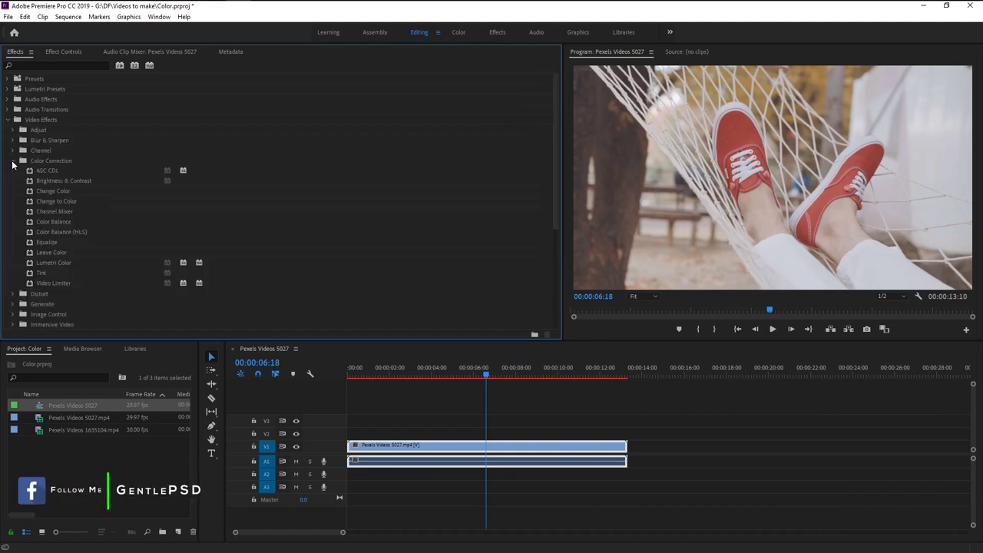
left_click(48, 263)
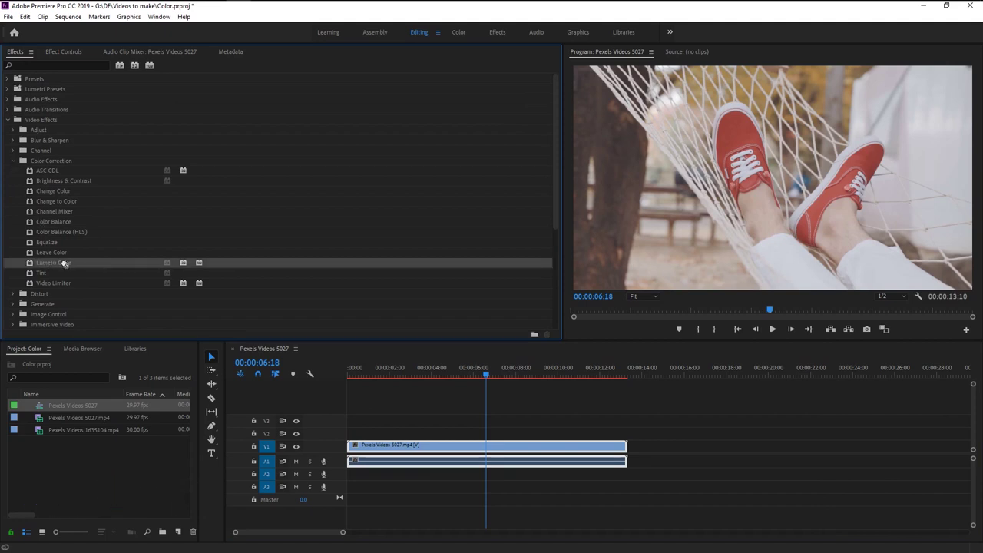
left_click_drag(64, 263, 397, 449)
left_click(74, 52)
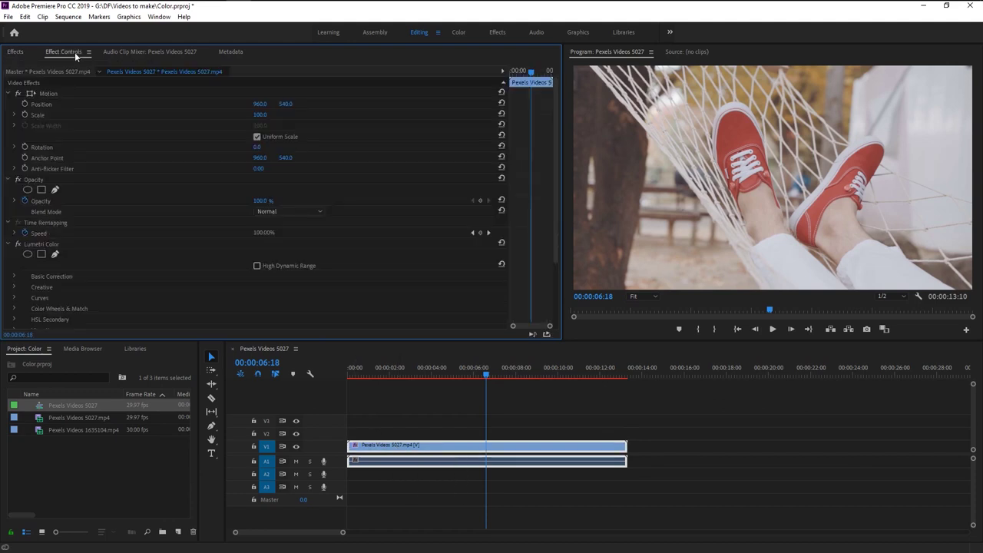
Sample the red shoe with the HSL Secondary eyedropper and turn on Show Mask.
scroll(51, 235, "down", 3)
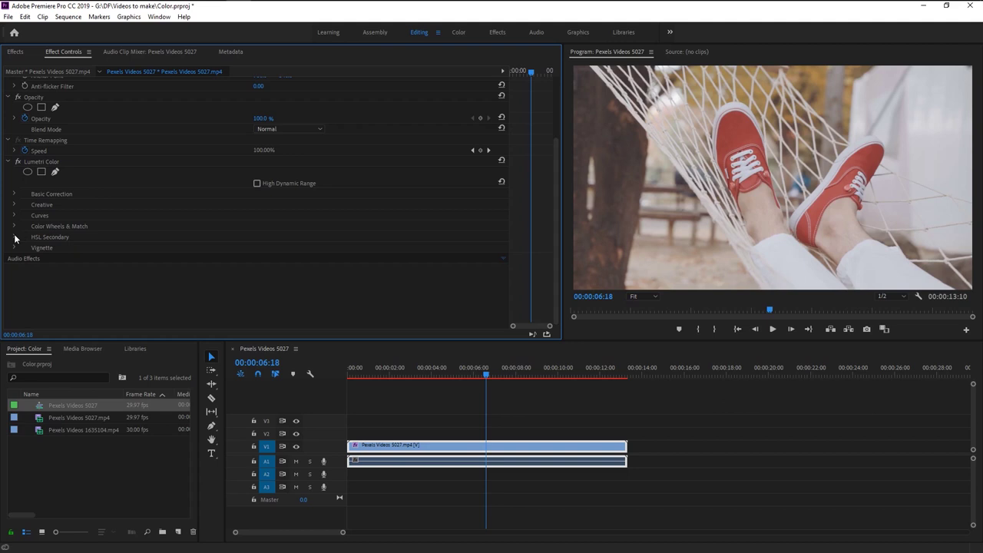
left_click(14, 238)
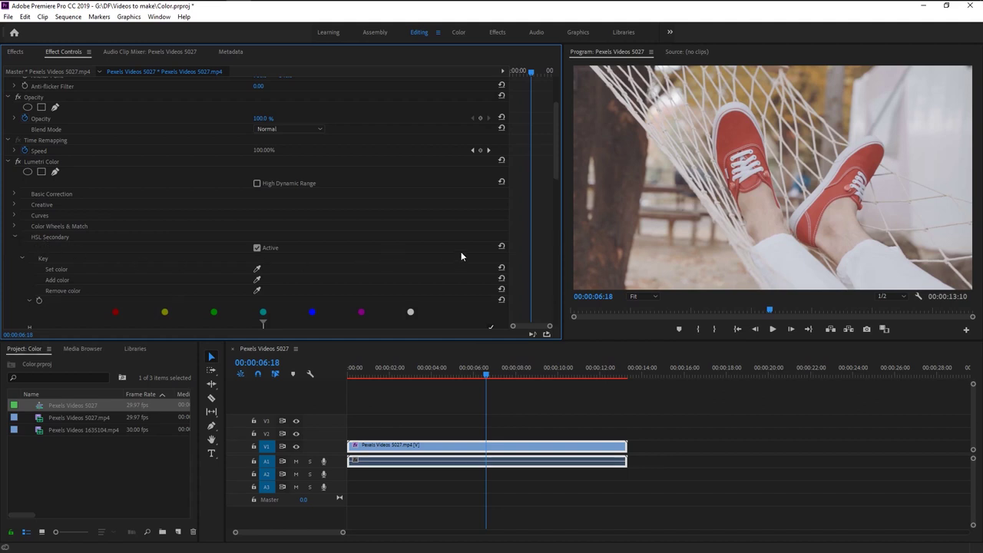
scroll(461, 256, "down", 3)
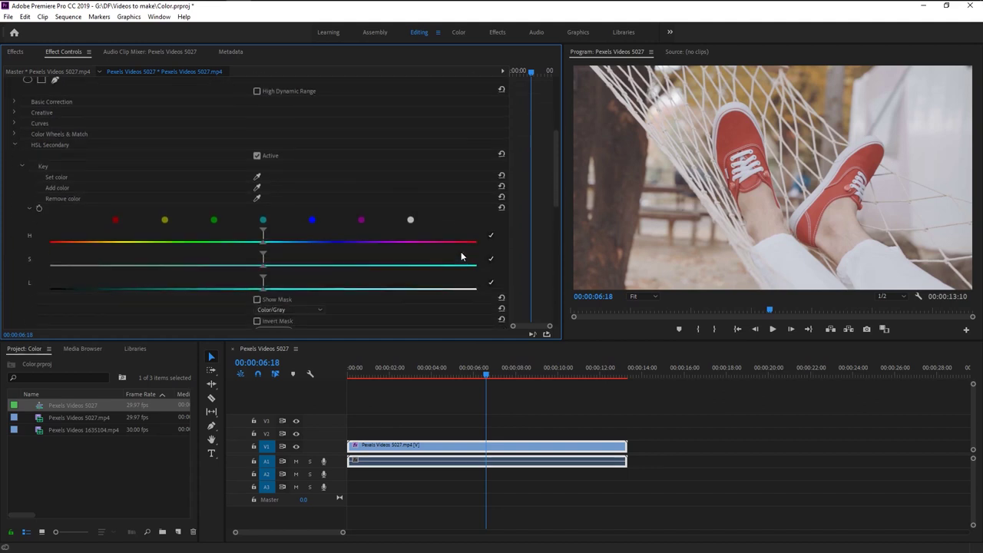
scroll(461, 255, "down", 2)
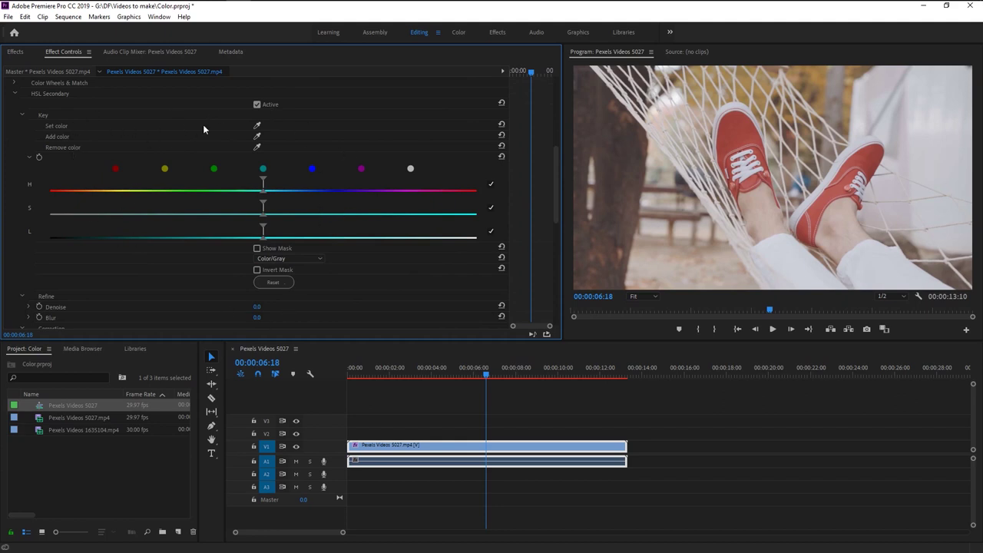
left_click(257, 127)
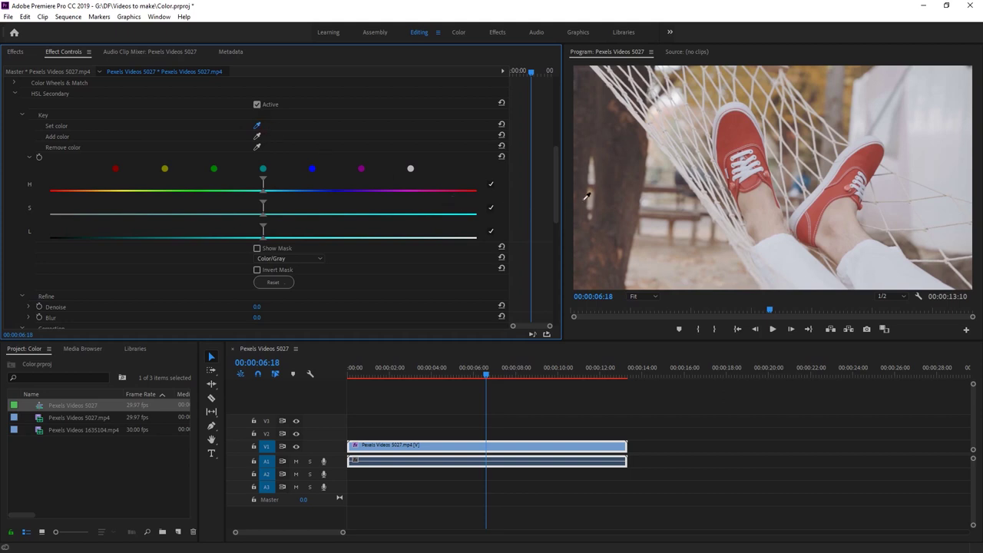
left_click(739, 130)
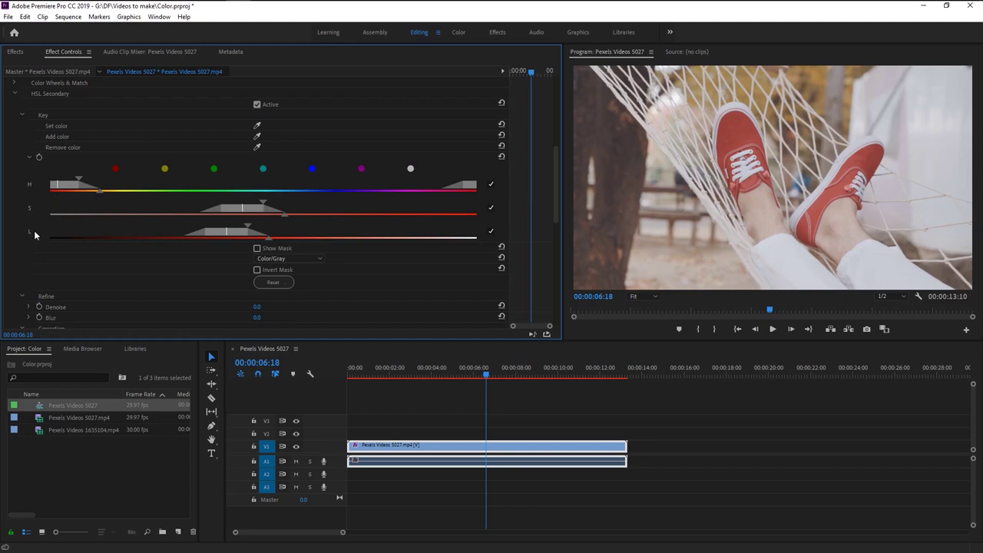
left_click(257, 249)
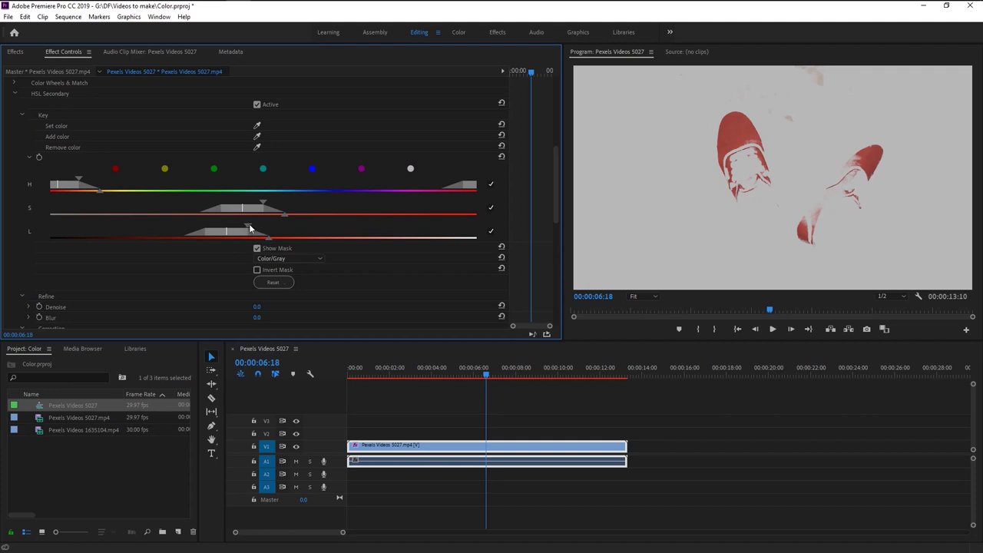
Widen and soften the L and S ranges until the mask fills the shoes.
left_click_drag(249, 227, 326, 229)
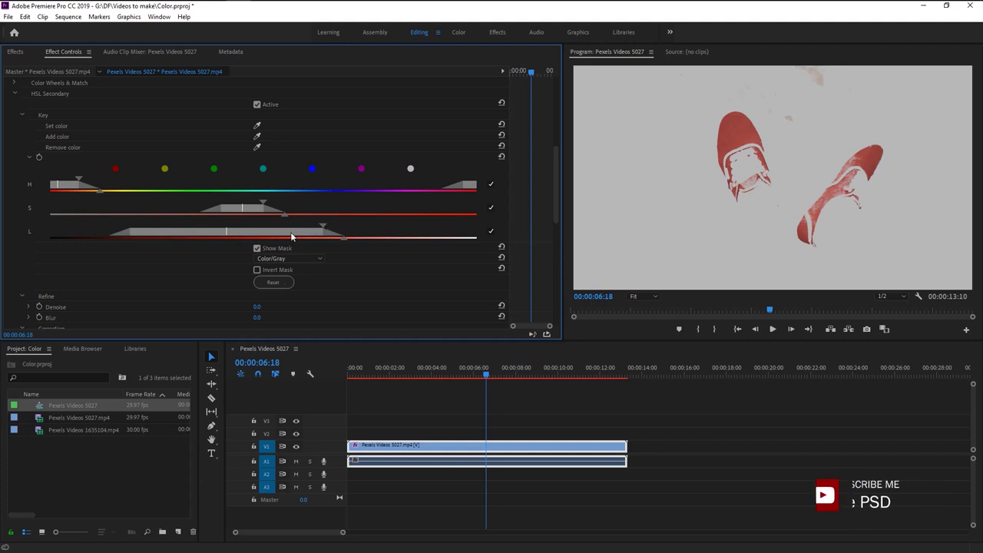
left_click_drag(254, 238, 211, 232)
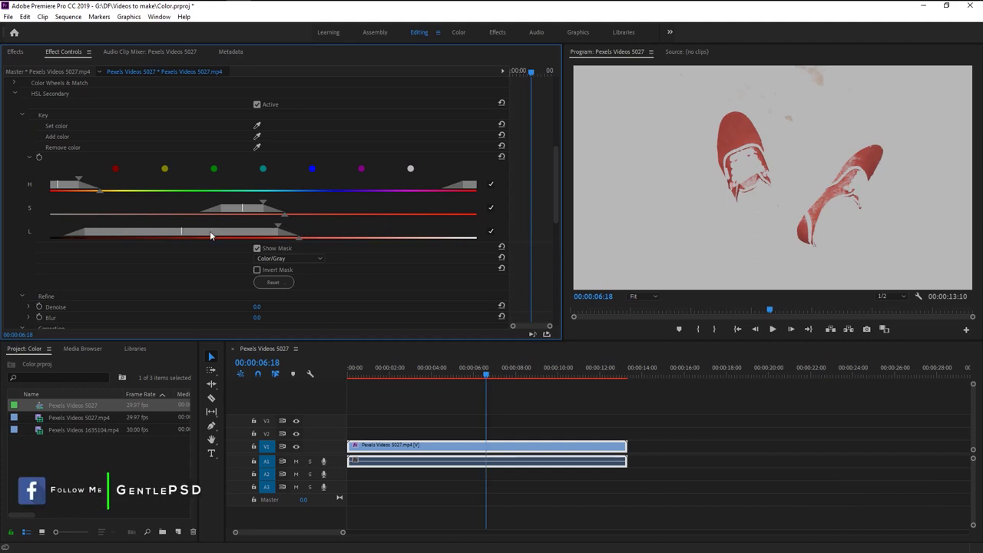
left_click_drag(273, 229, 315, 227)
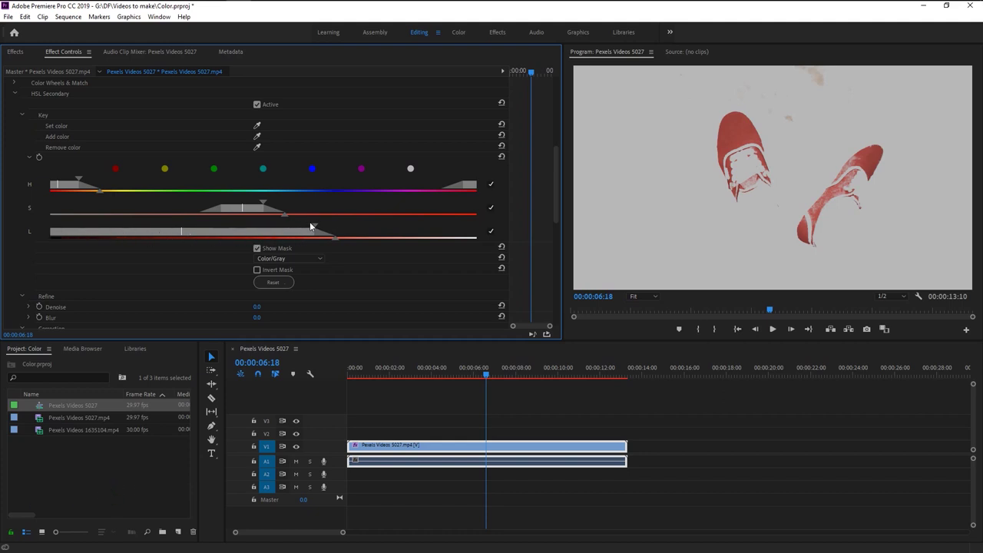
left_click_drag(337, 239, 389, 238)
left_click_drag(314, 227, 346, 232)
left_click_drag(245, 212, 292, 204)
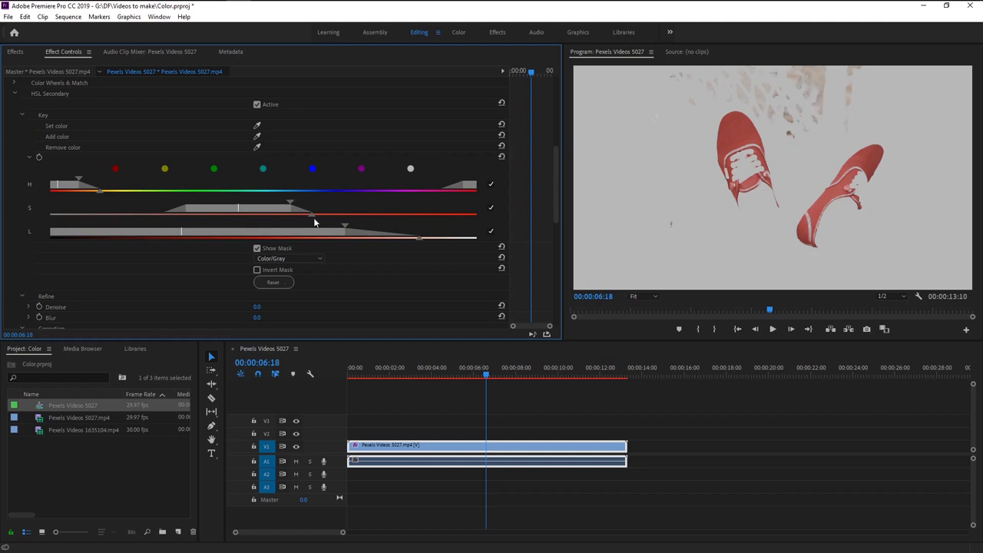
Fine-tune the saturation range and tighten the hue range to remove stray specks.
left_click_drag(293, 205, 268, 209)
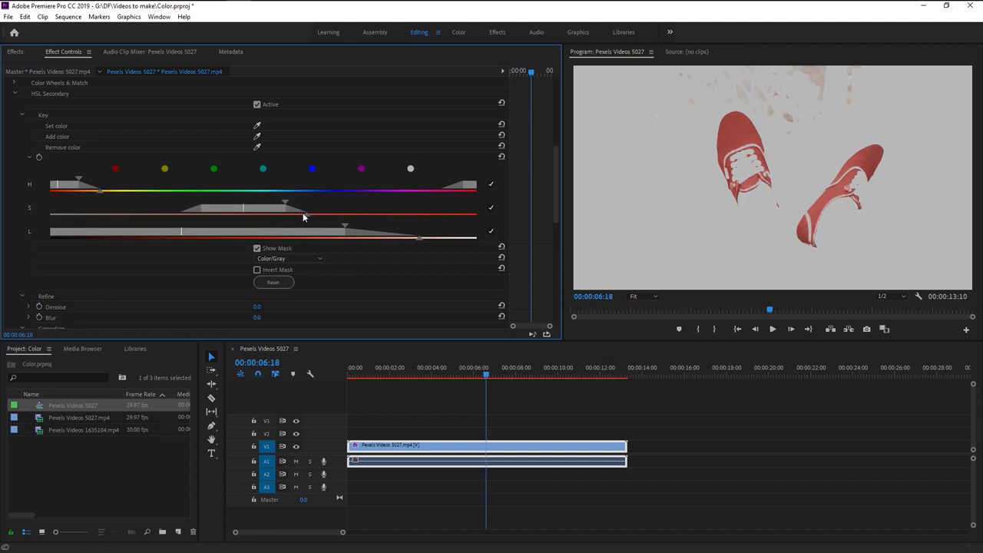
mouse_move(307, 213)
left_mouse_down()
mouse_move(334, 212)
mouse_move(289, 216)
left_mouse_up()
left_click_drag(266, 210, 280, 216)
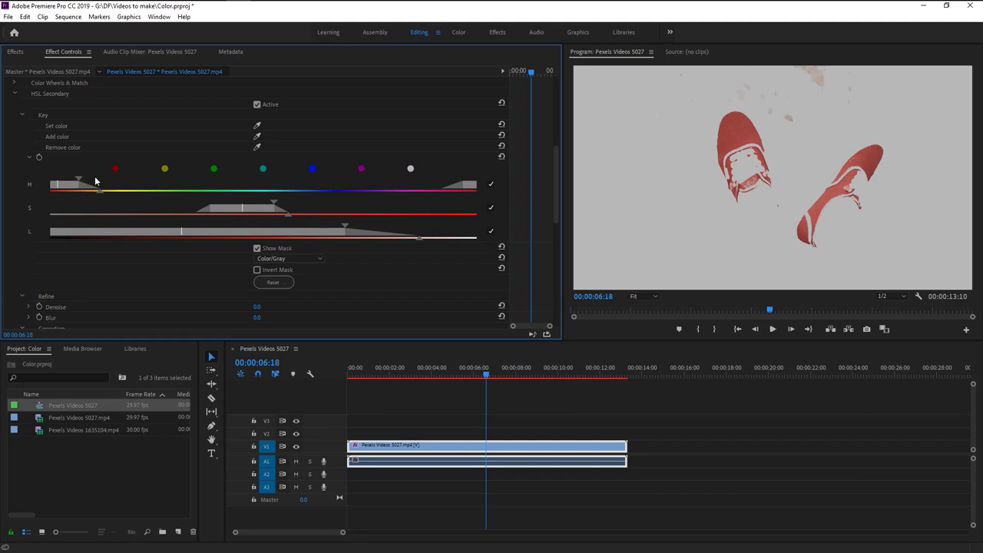
mouse_move(79, 182)
left_mouse_down()
mouse_move(131, 185)
mouse_move(83, 187)
left_mouse_up()
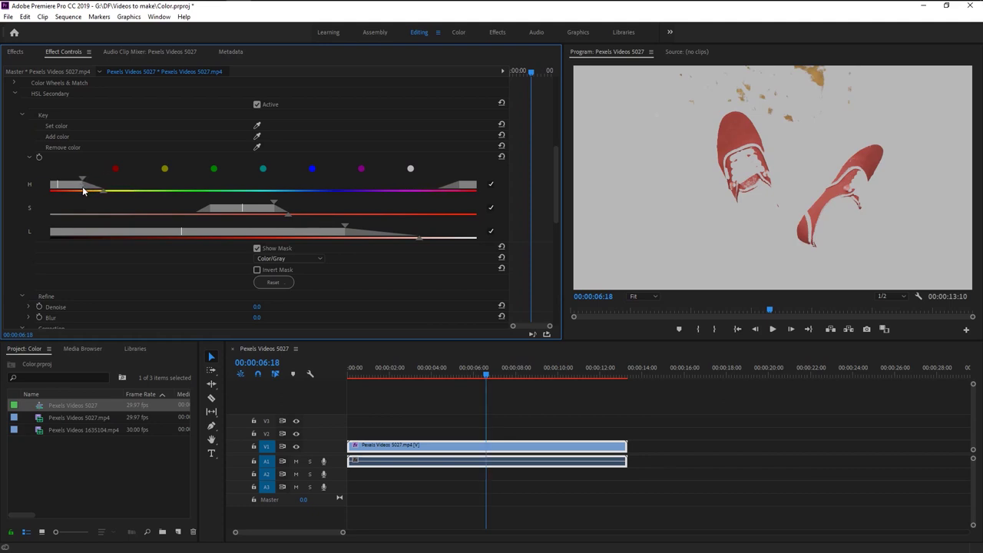
left_click_drag(83, 180, 75, 182)
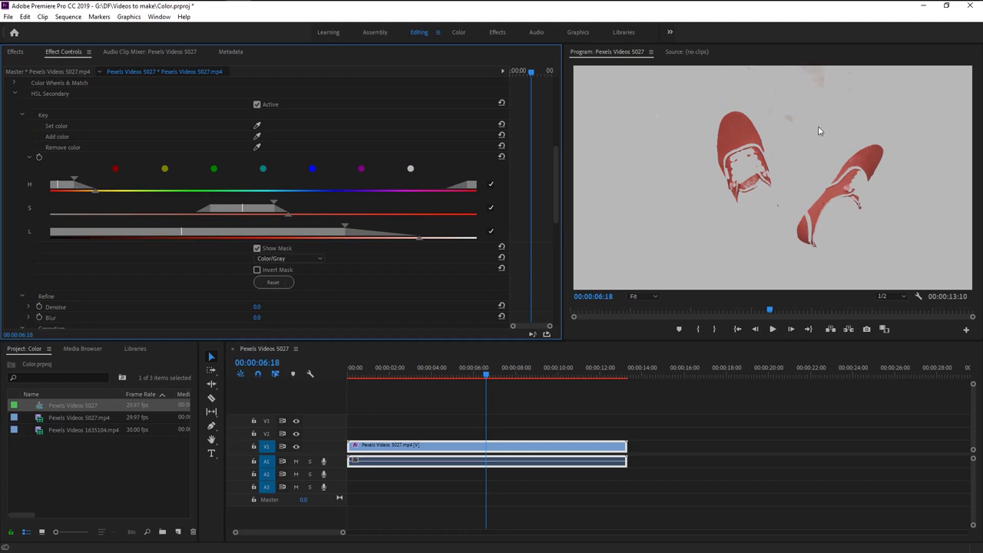
Turn off Show Mask and set the key's Denoise to 50.
left_click(257, 249)
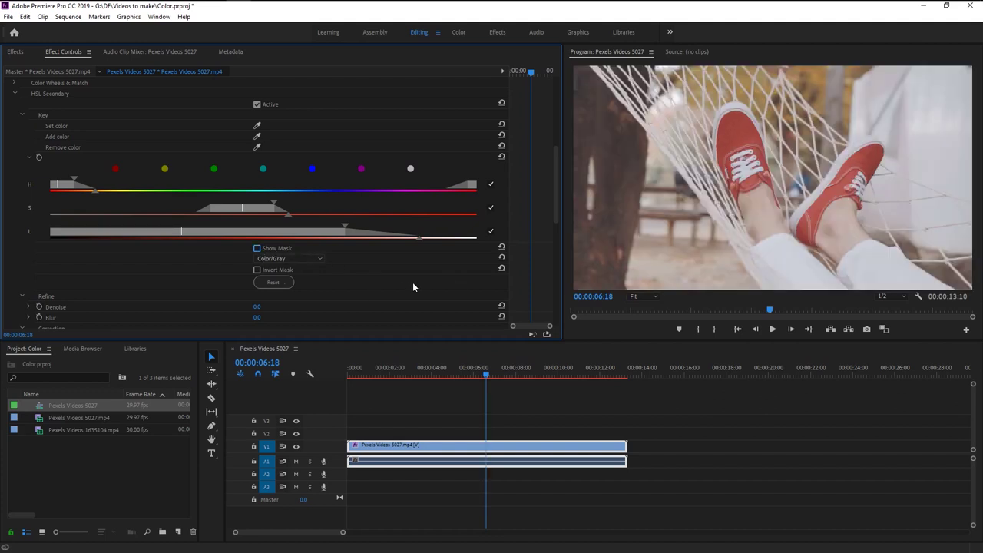
scroll(413, 284, "down", 5)
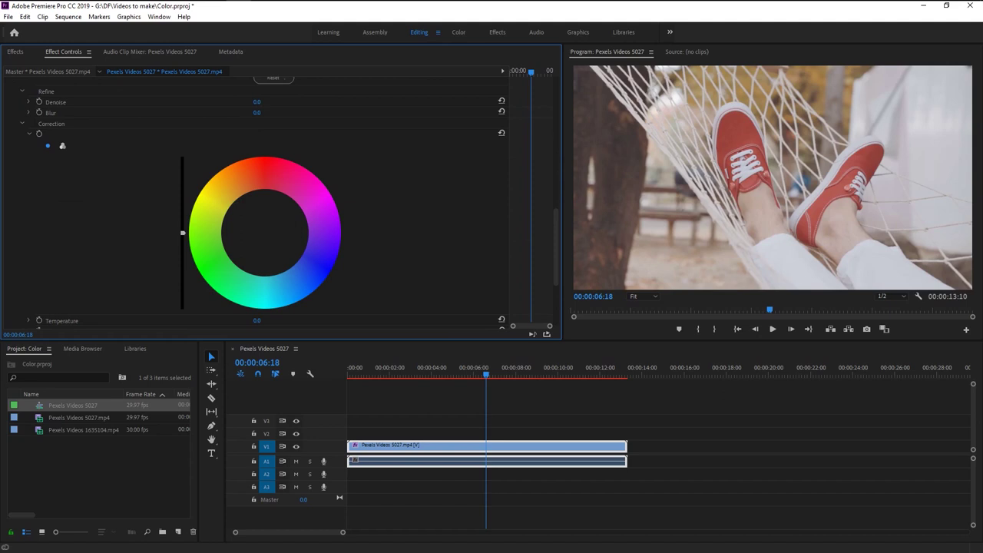
left_click_drag(256, 101, 274, 102)
left_click_drag(268, 103, 266, 103)
Recolour the keyed shoes dark red using the Correction wheel and luminance slider.
left_click_drag(264, 243, 313, 265)
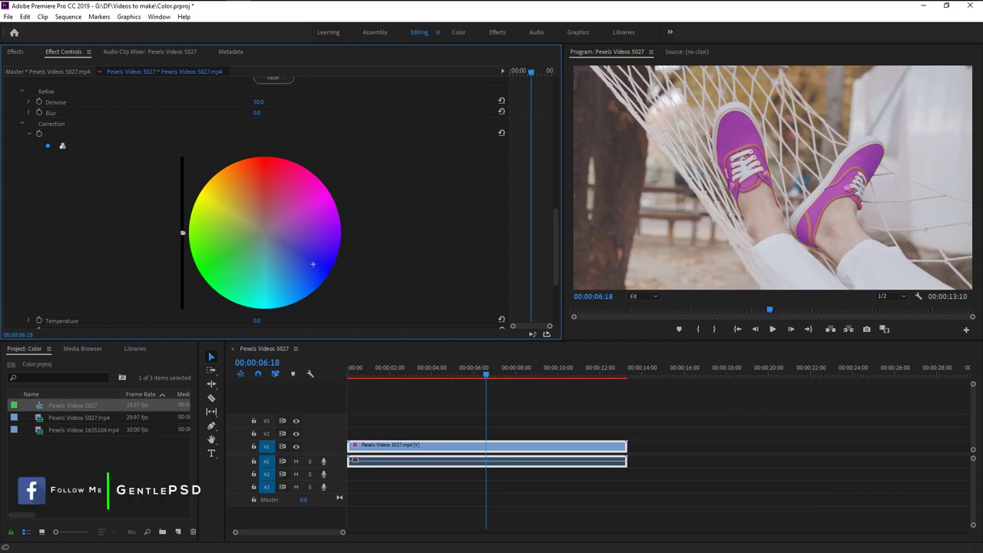
left_click_drag(182, 234, 182, 184)
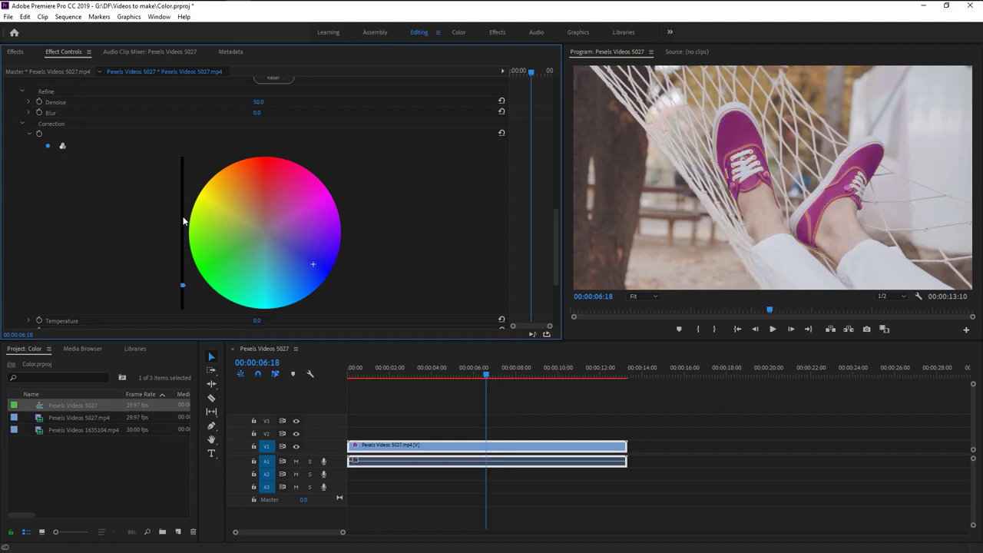
left_click_drag(182, 285, 183, 238)
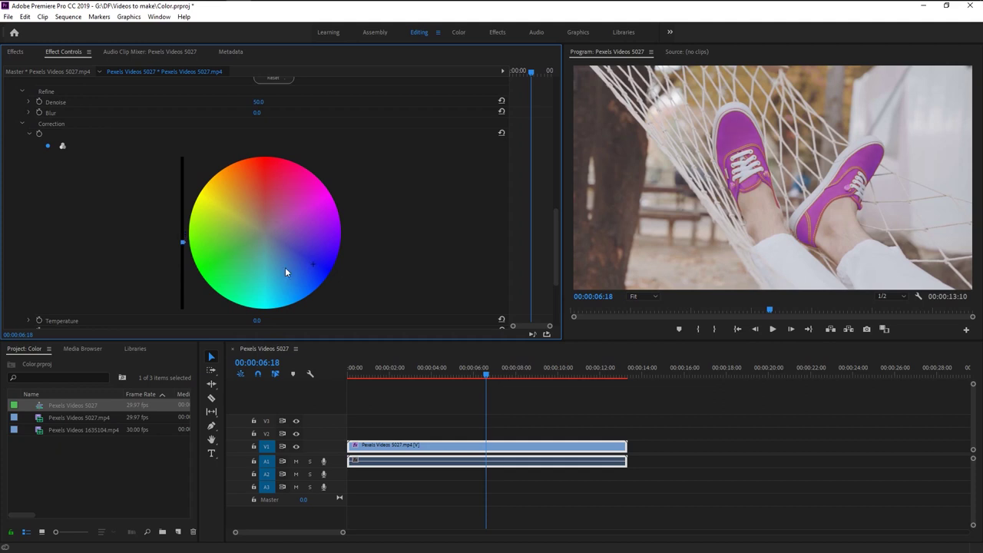
left_click_drag(285, 267, 228, 263)
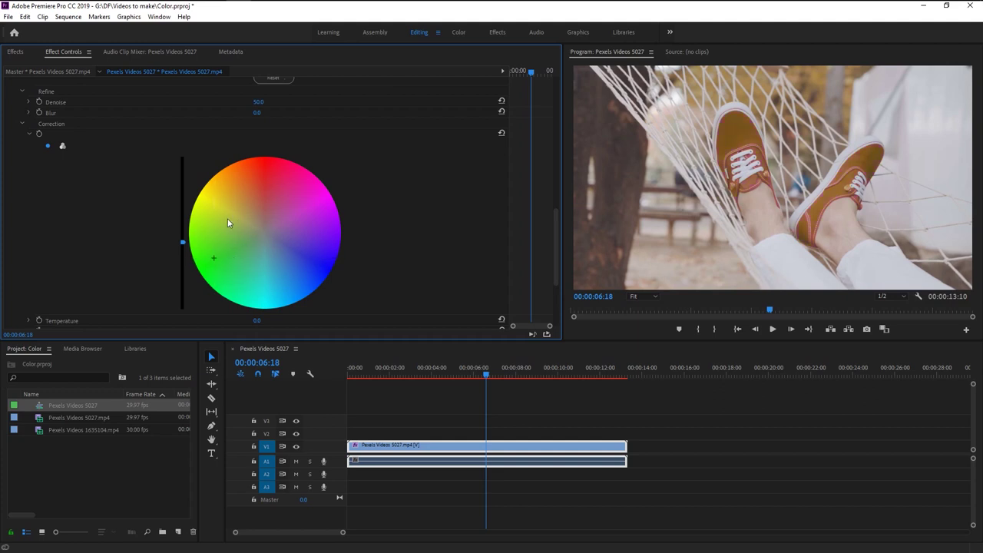
left_click_drag(227, 223, 456, 350)
Alt-drag the hammock clip from V1 to duplicate it onto track V2.
left_click(350, 369)
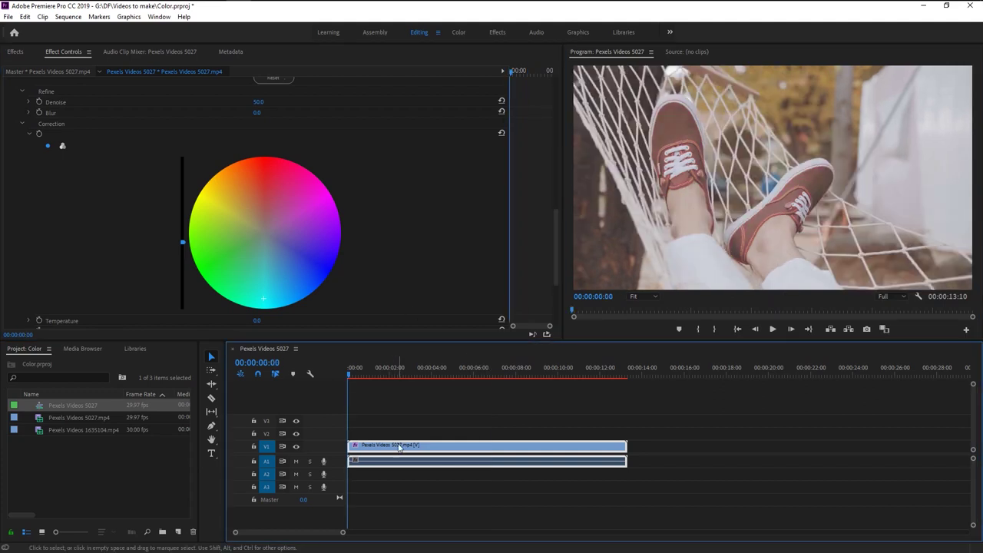
left_click(399, 447)
left_click_drag(398, 448, 417, 438)
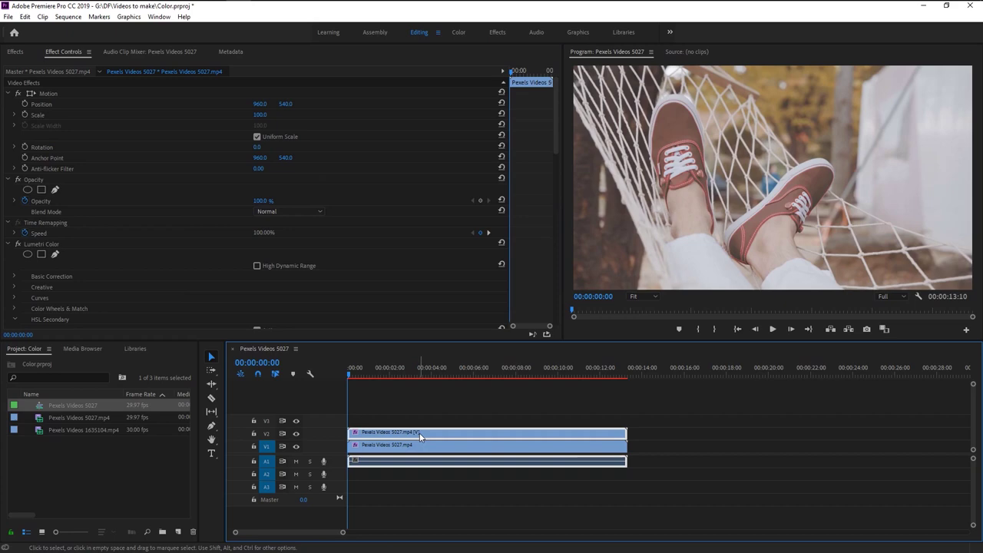
Render and Replace the V2 copy into Pexels Videos 5027.mp4_Rendered.mov, then play back.
right_click(418, 434)
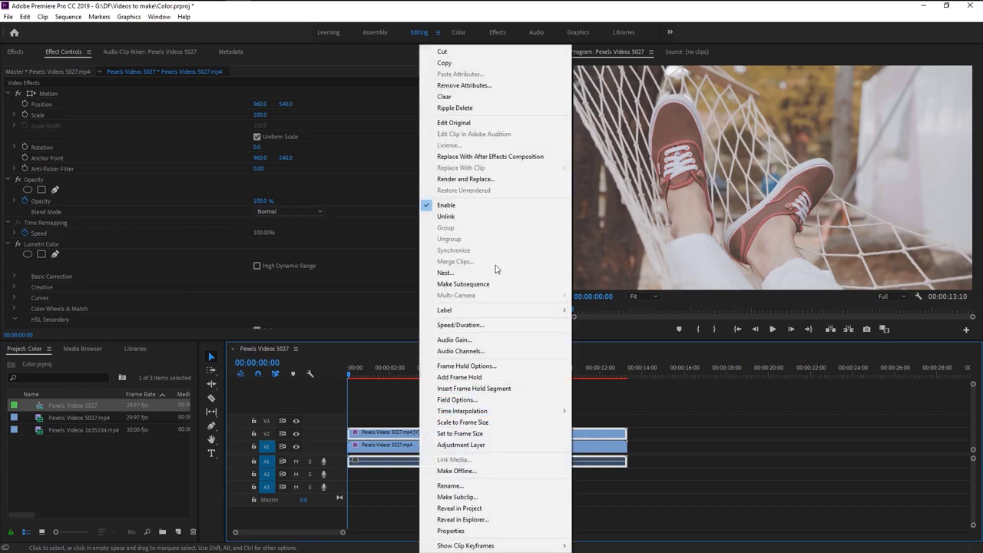
left_click(503, 182)
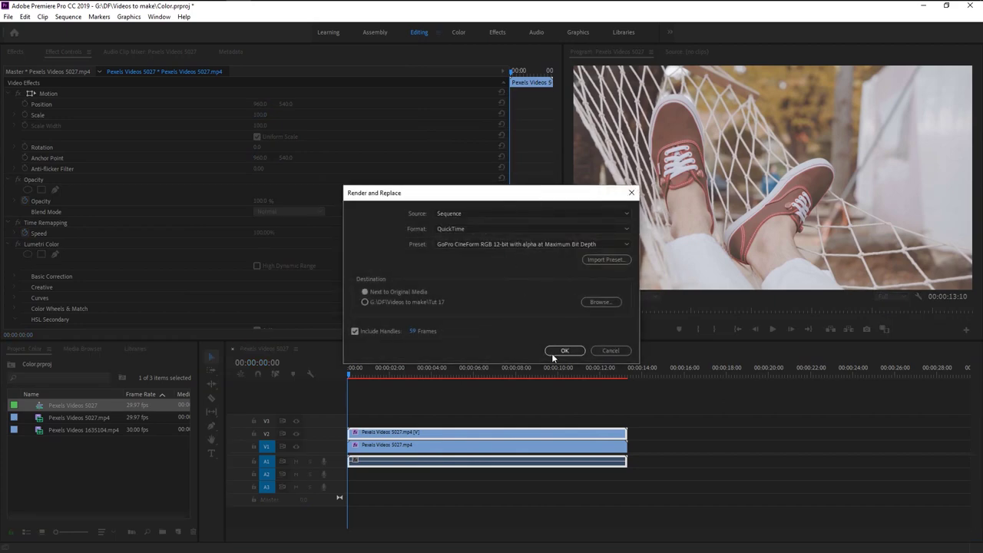
left_click(565, 351)
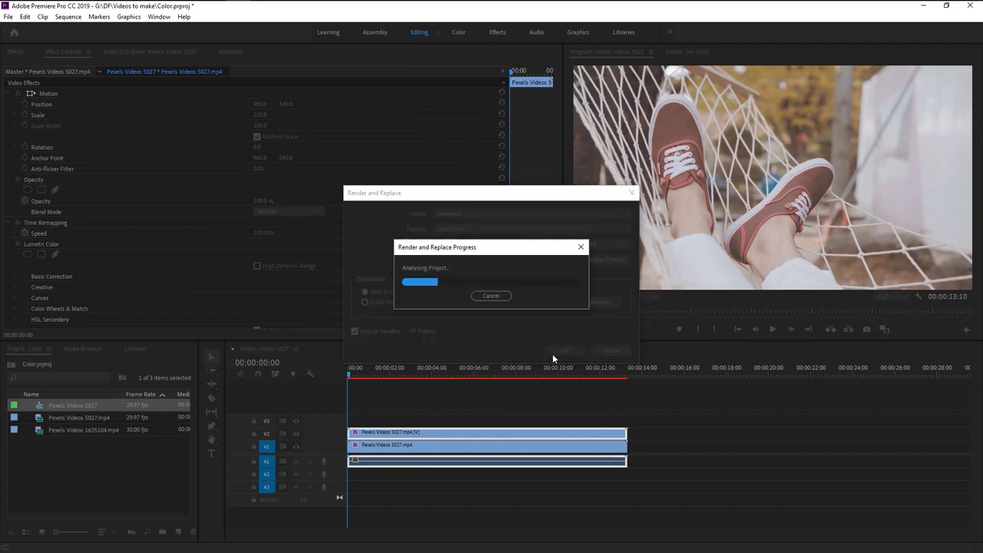
left_click(774, 329)
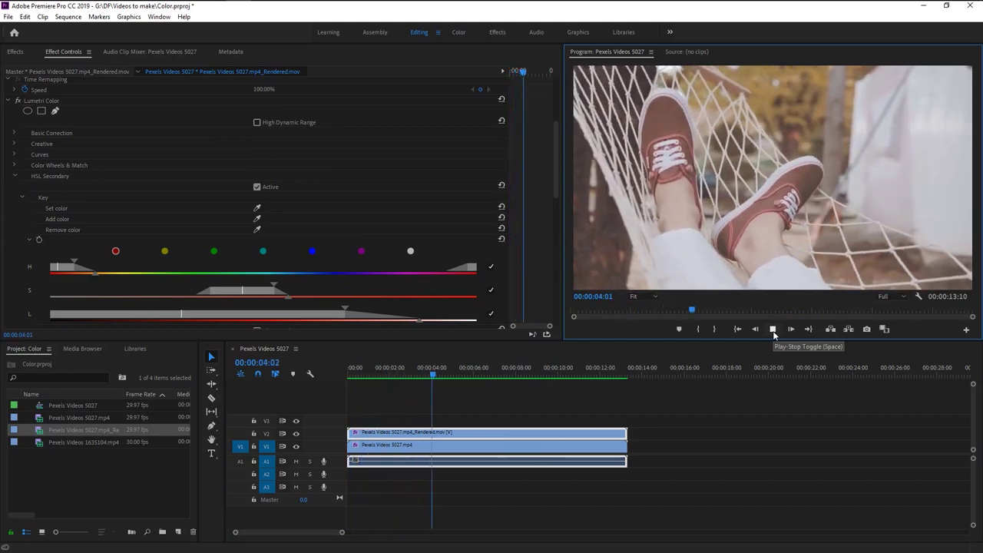
Stop playback and shift the V2 copy's colour wheel toward blue.
left_click(365, 437)
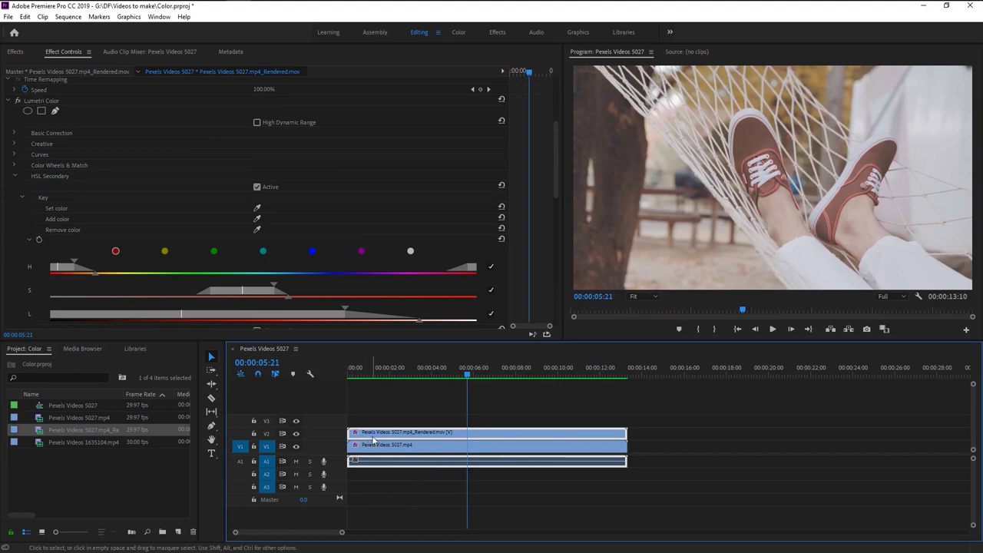
scroll(421, 242, "down", 3)
scroll(421, 241, "down", 7)
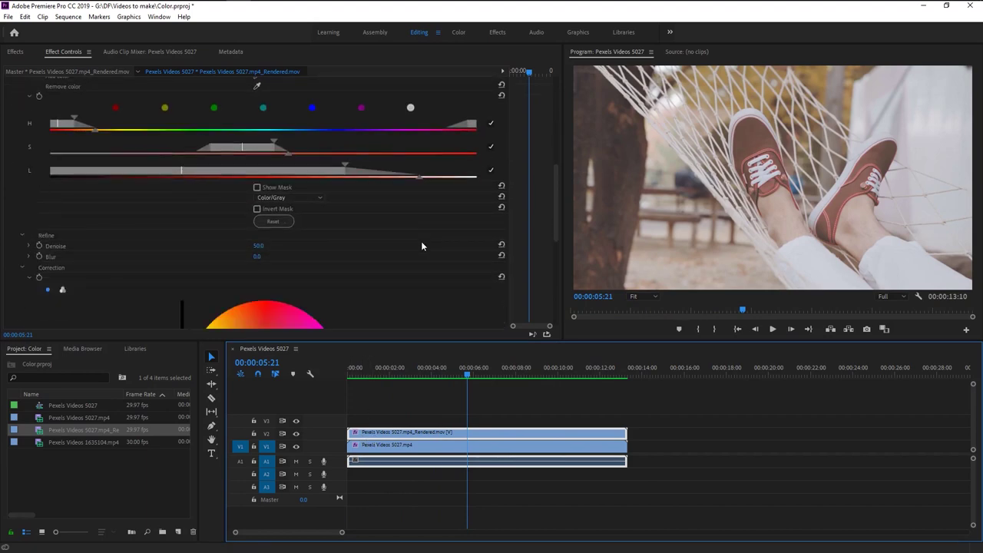
left_click_drag(296, 182, 303, 188)
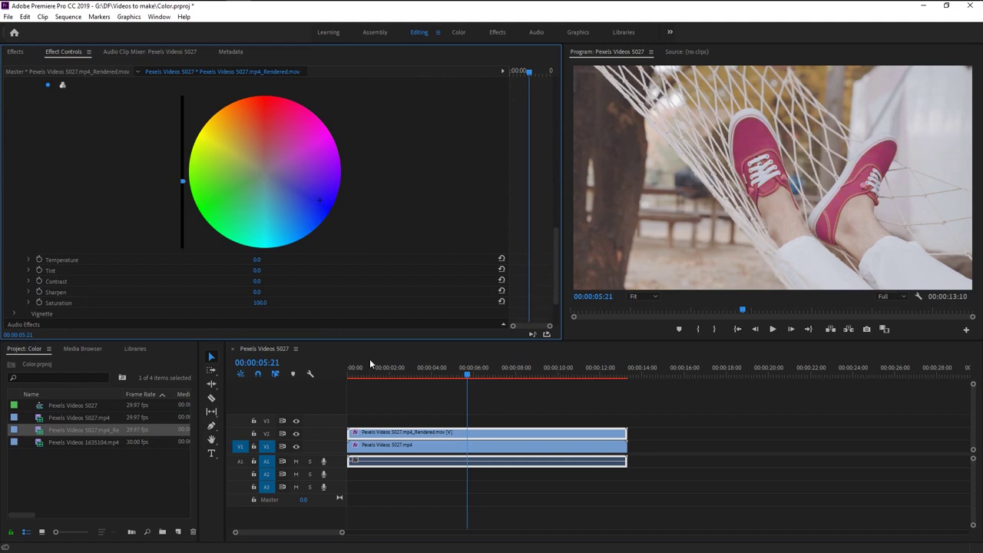
Toggle V2 to compare, reset the colour wheel to centre, and hide V2.
left_click(296, 436)
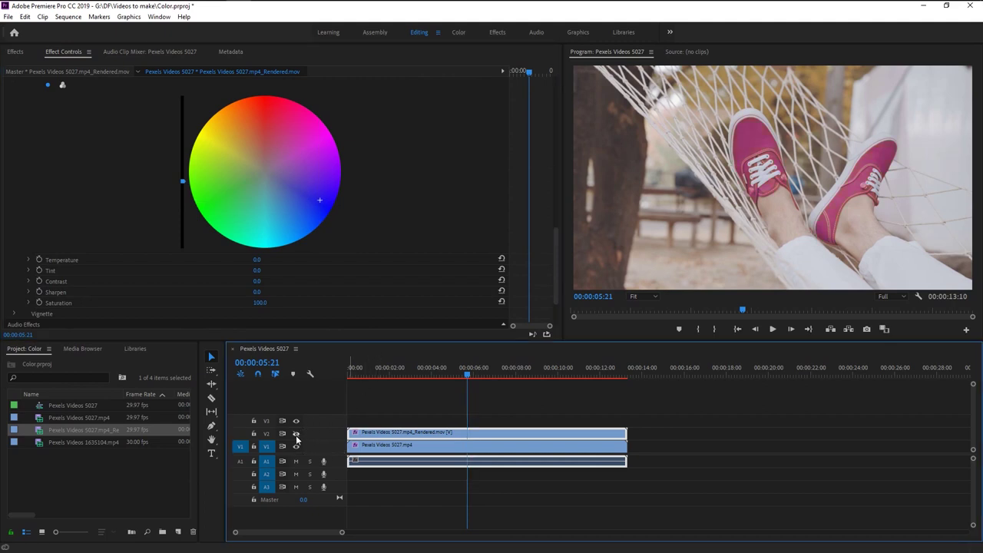
left_click(297, 435)
left_click(297, 435)
left_click(297, 435)
double_click(242, 177)
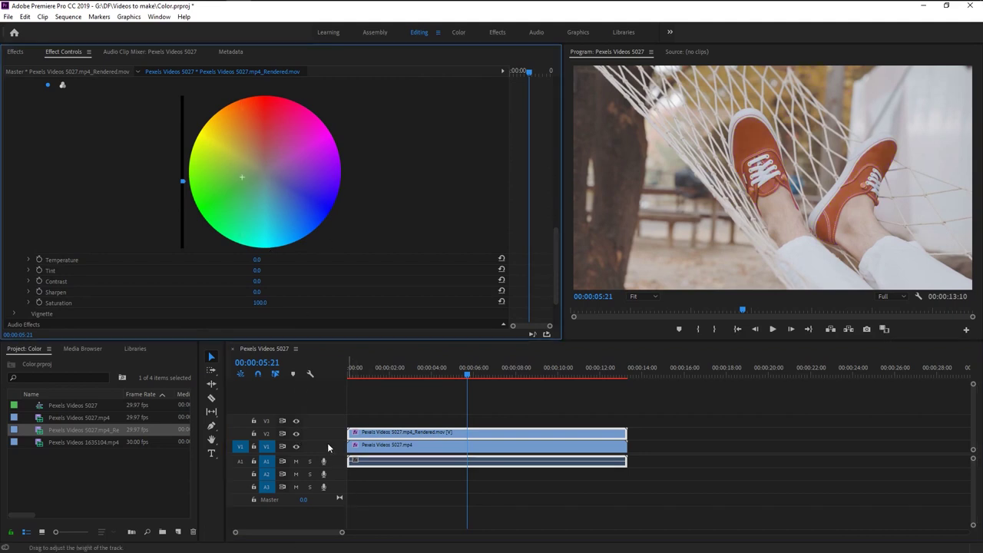
left_click(296, 435)
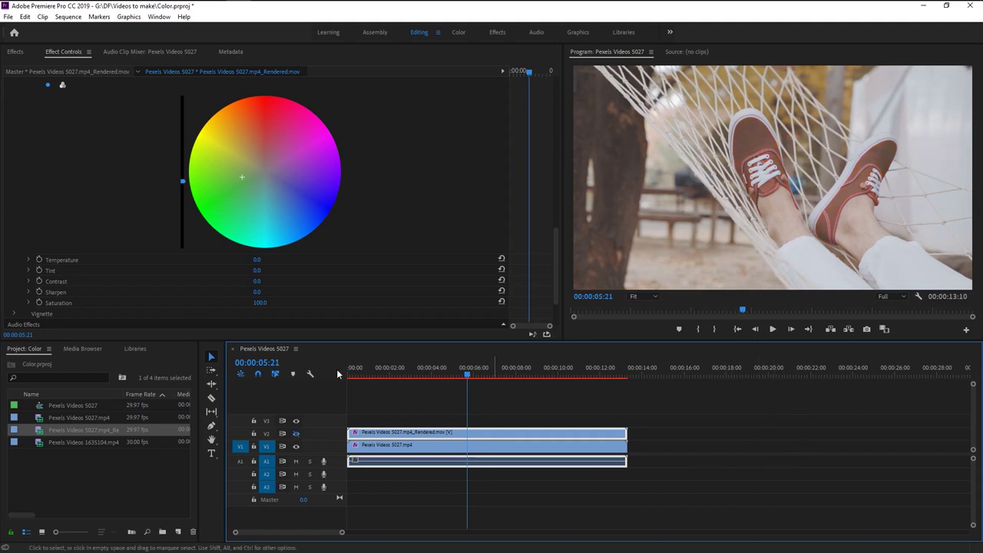
Delete the rendered copy from V2 and select the original clip on V1.
scroll(412, 246, "down", 2)
left_click(391, 432)
key("Delete")
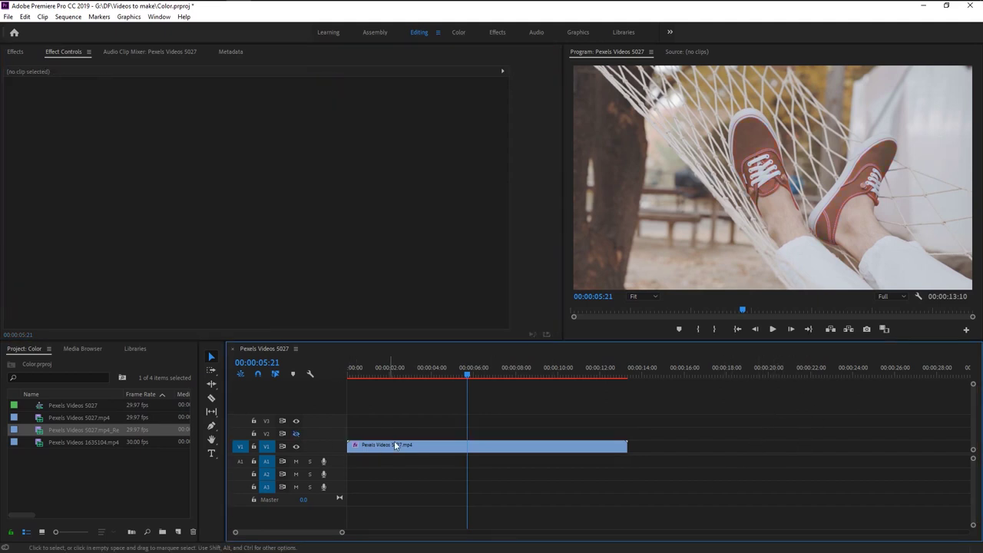
left_click(394, 450)
Raise the HSL Secondary correction's Temperature to 10 and slightly higher.
left_click(14, 318)
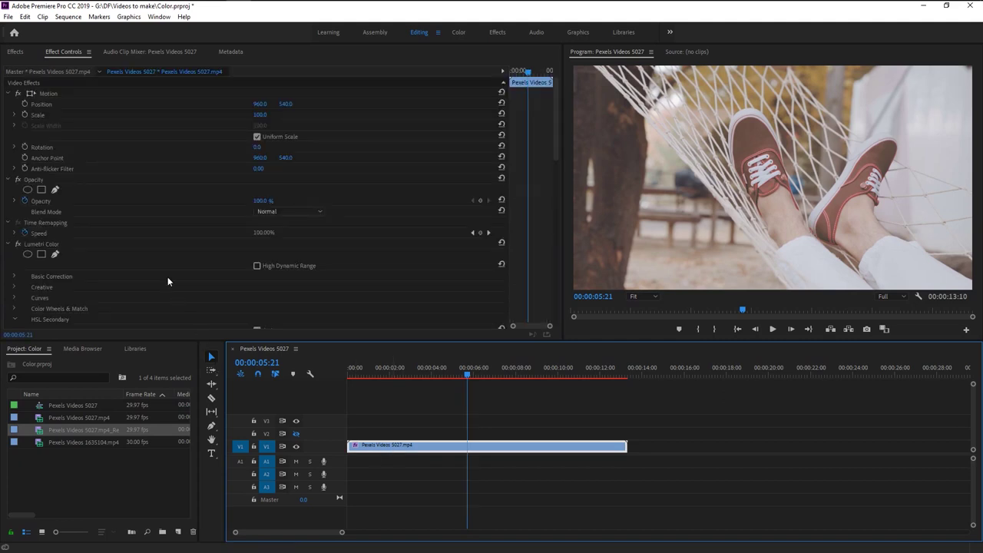
scroll(168, 277, "down", 3)
scroll(186, 296, "down", 8)
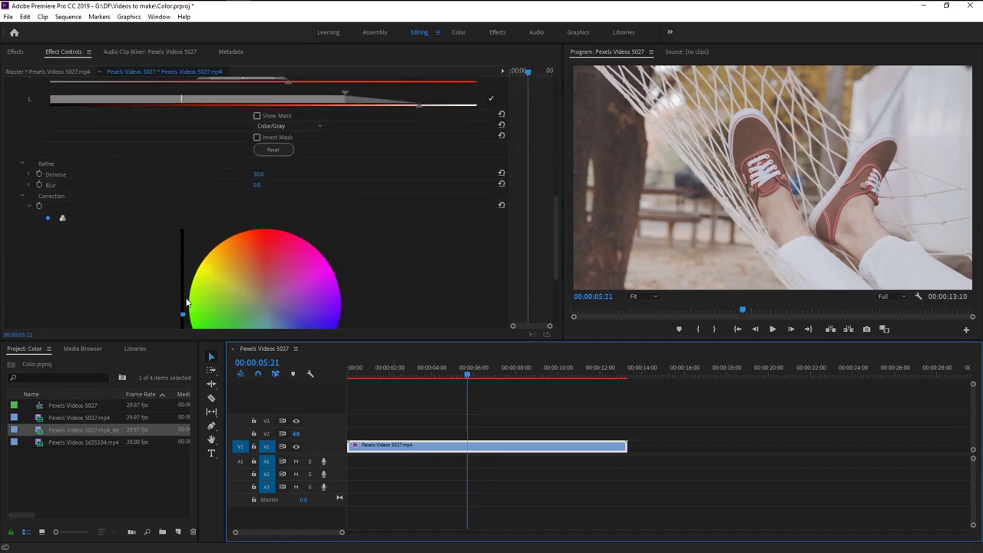
left_click(258, 258)
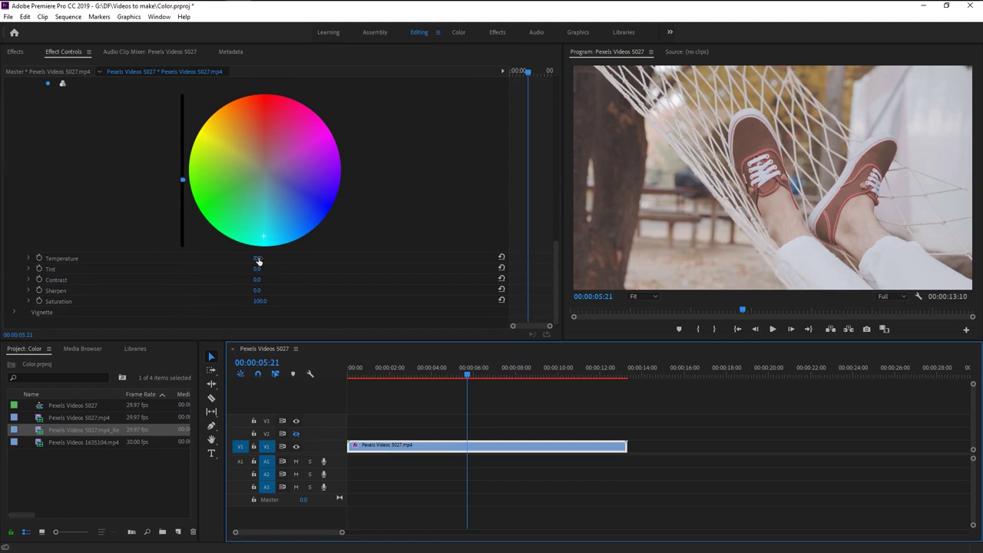
type("10")
key("Return")
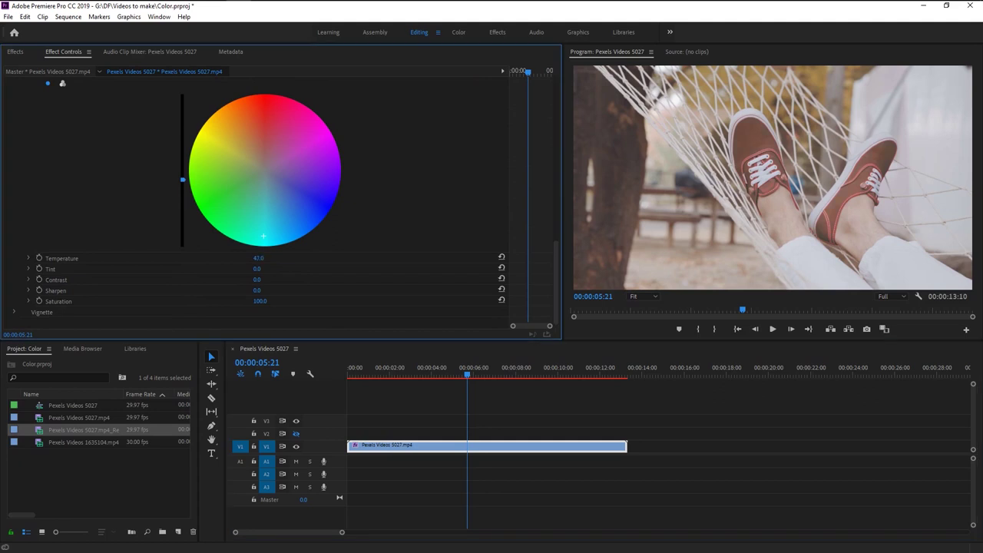
left_click_drag(260, 258, 278, 260)
Return the correction's Temperature and Tint to 0.
left_click(261, 257)
type("0")
key("Return")
left_click_drag(258, 267, 262, 271)
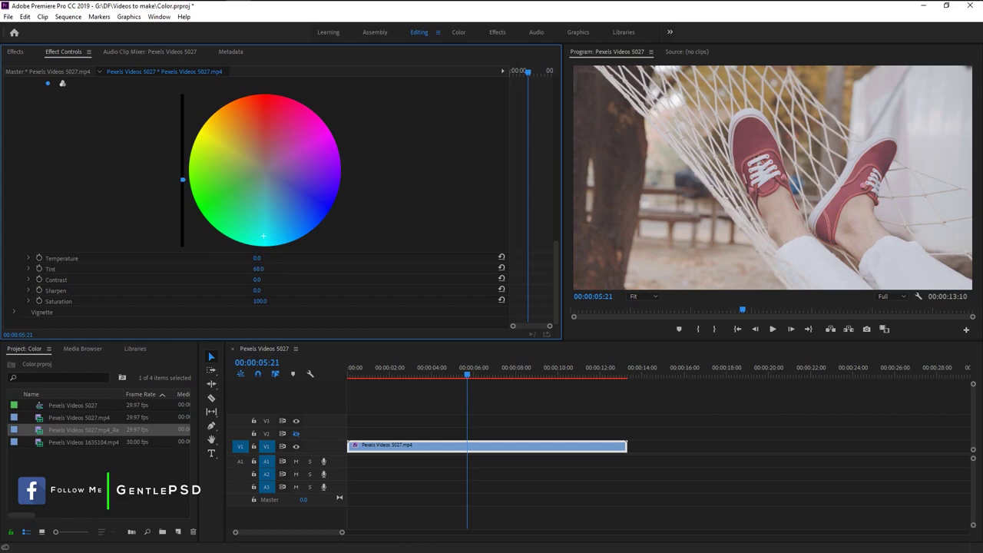
left_click(265, 269)
key("Return")
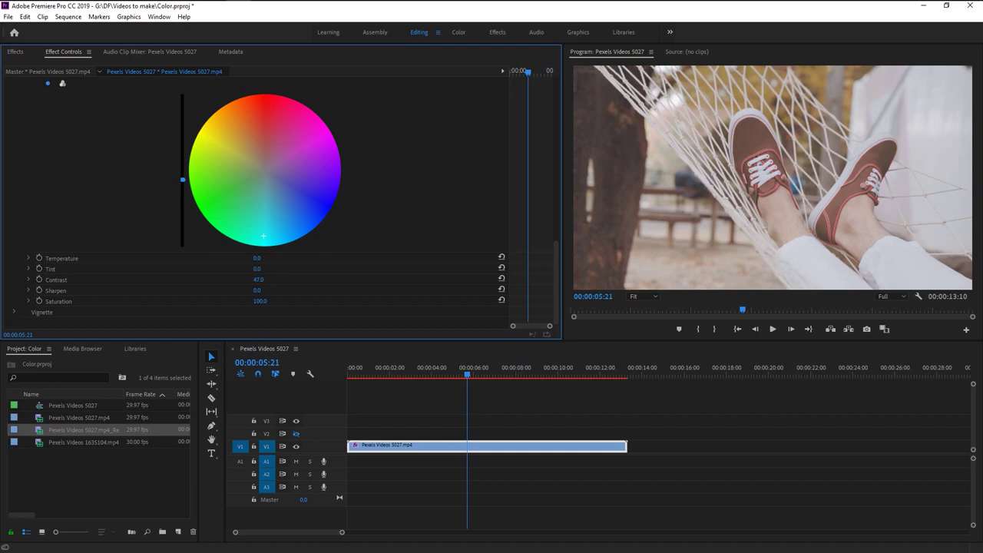
Set the correction's Contrast to 0 and Sharpen to 0.
left_click(263, 280)
type("0")
key("Return")
left_click(263, 290)
type("0")
key("Return")
scroll(328, 288, "up", 3)
scroll(329, 289, "up", 6)
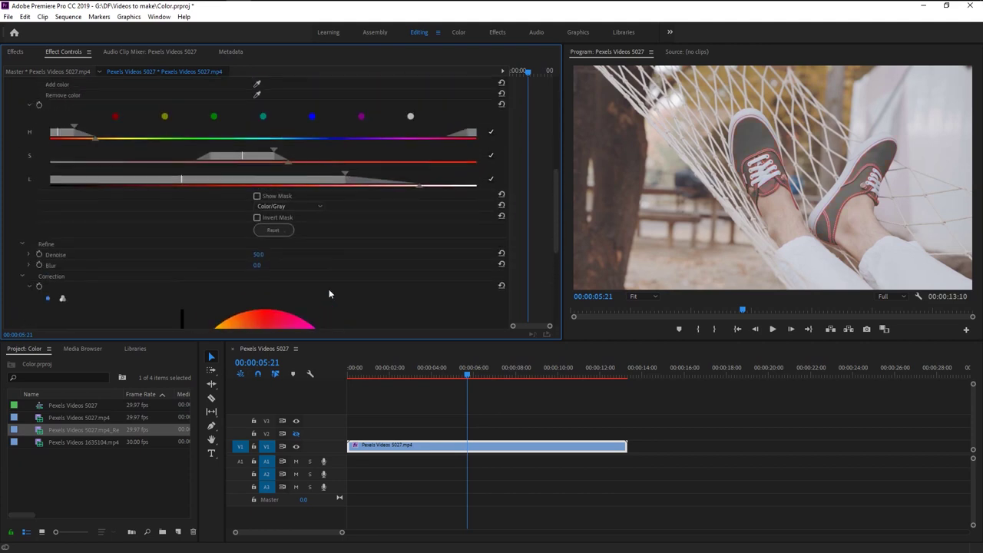
scroll(387, 204, "up", 2)
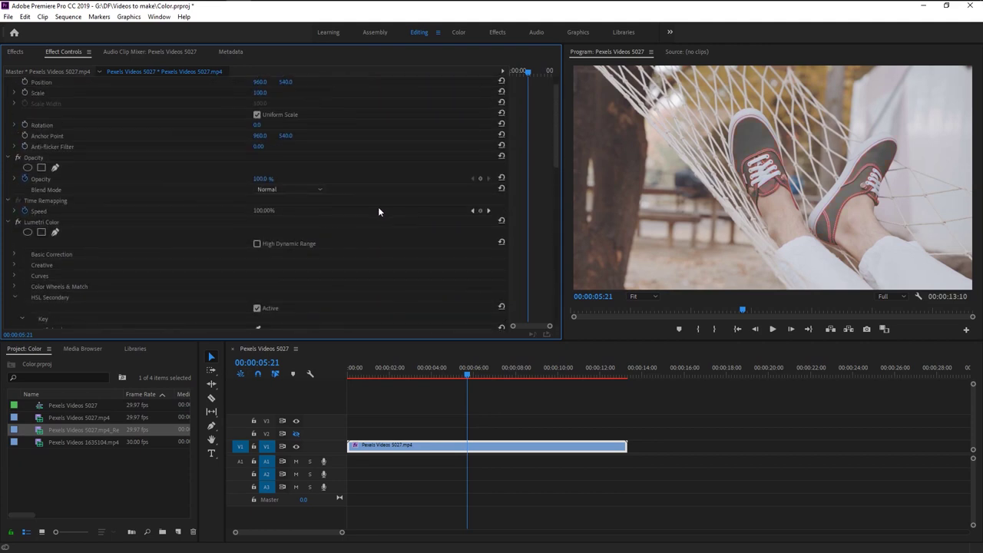
left_click(431, 450)
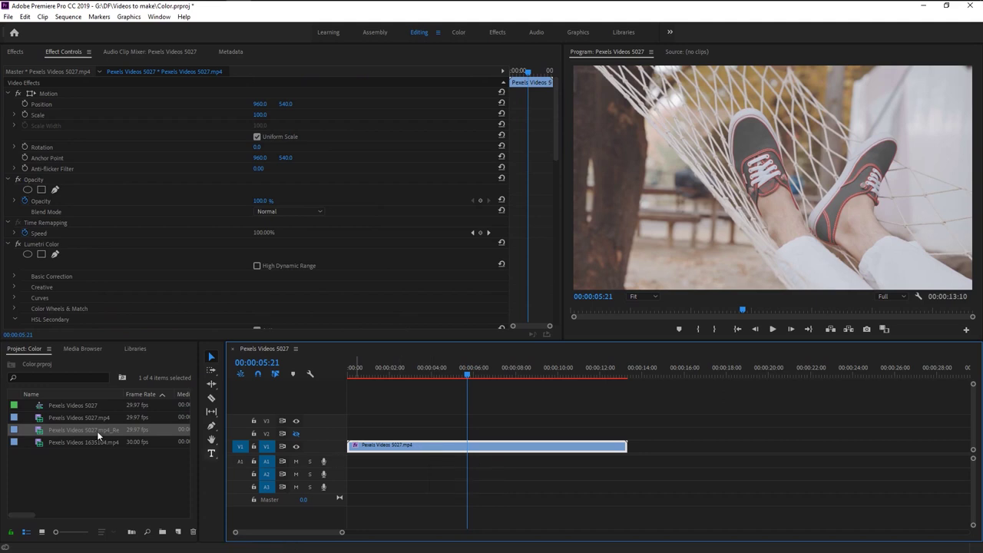
Place Pexels Videos 1635104.mp4 on V1 after the hammock clip, preview it, and select it.
left_click(52, 442)
left_click_drag(52, 441, 676, 444)
left_click(710, 367)
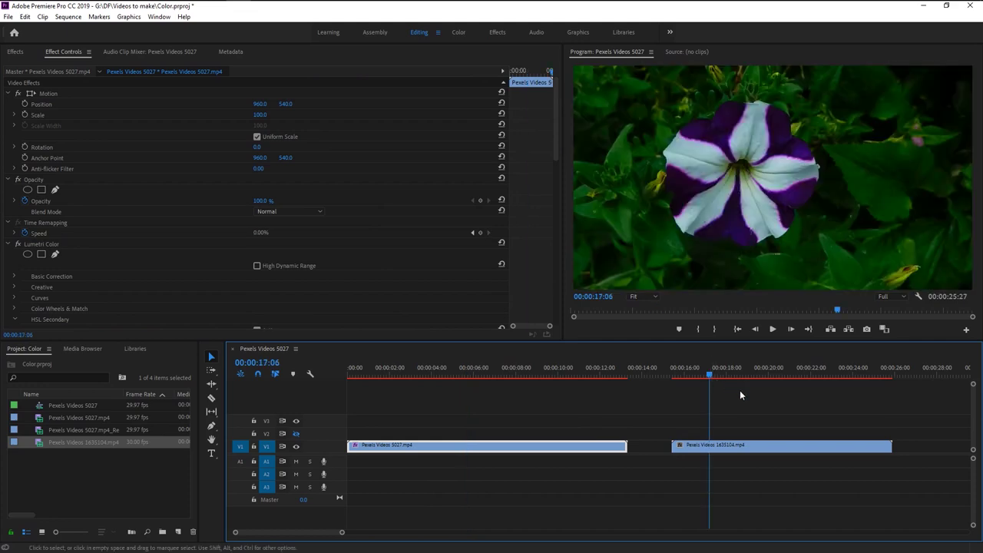
key("Up")
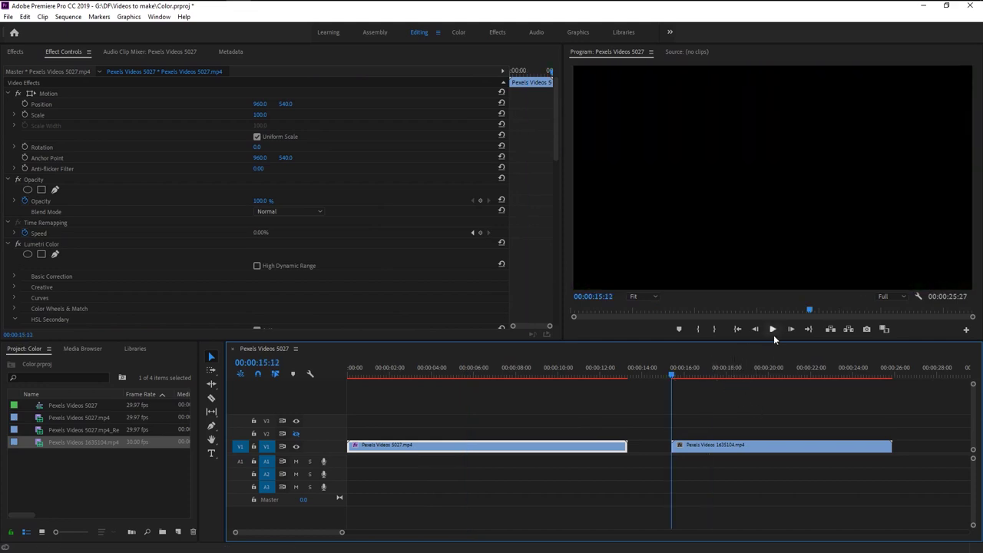
left_click(773, 330)
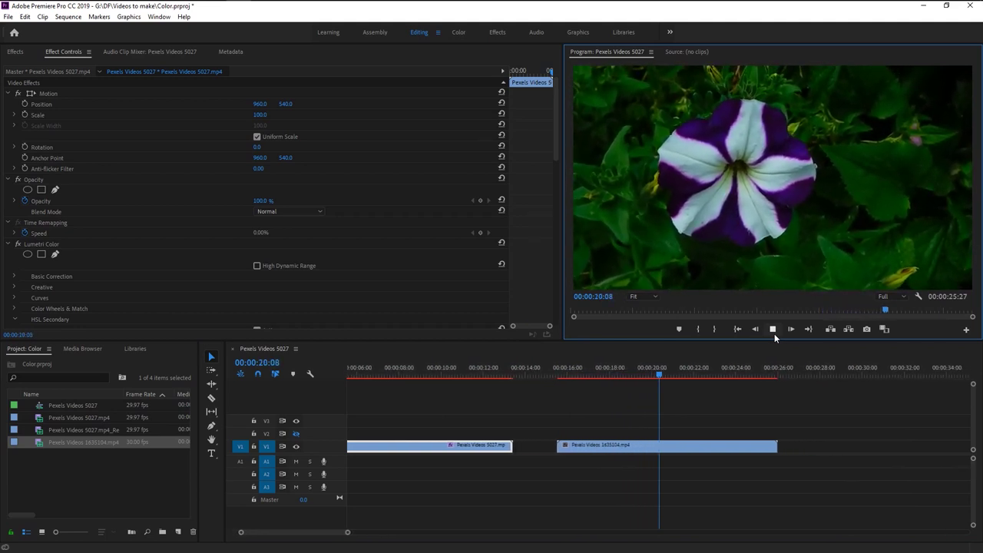
left_click(774, 333)
left_click(587, 445)
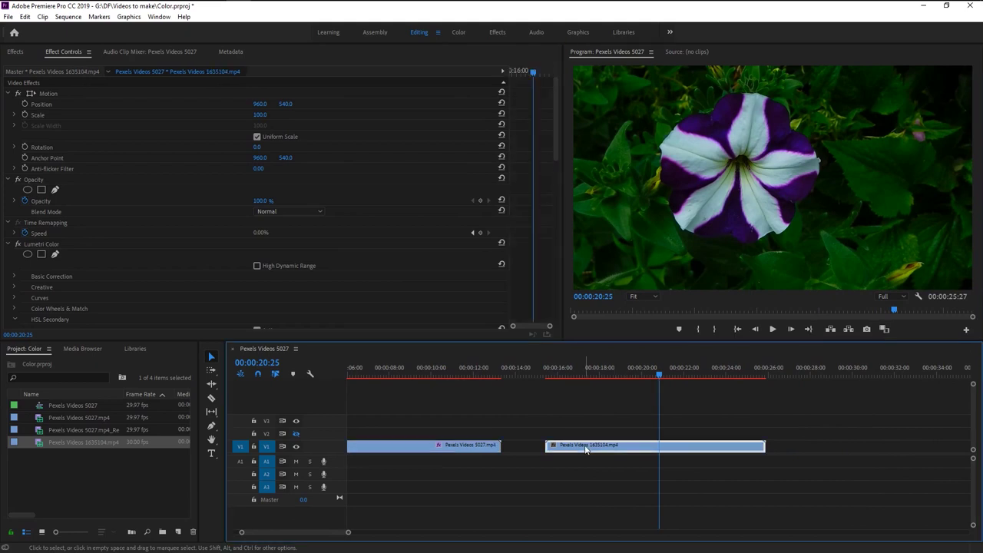
Apply Lumetri Color to the petunia clip and expand its HSL Secondary section.
left_click(16, 51)
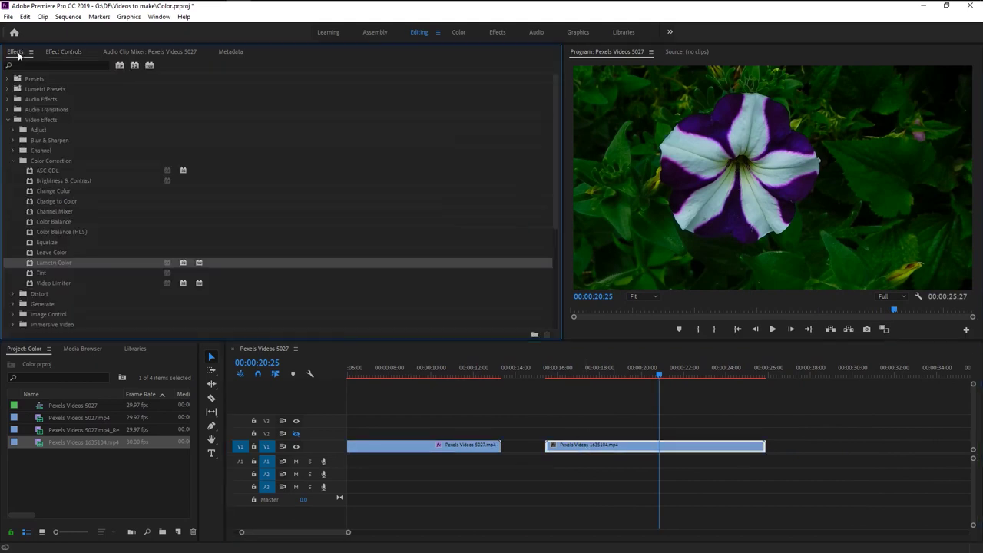
left_click_drag(52, 264, 581, 449)
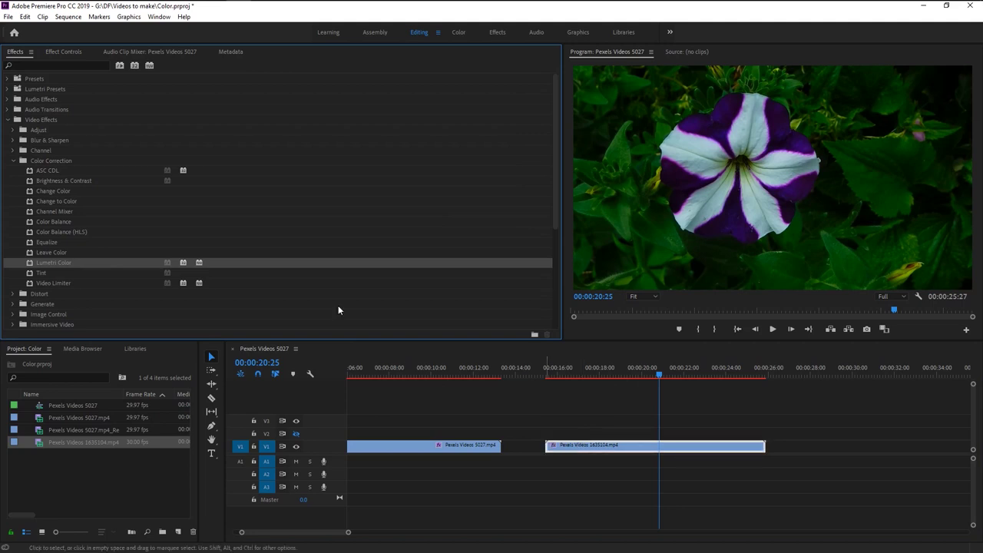
left_click(66, 52)
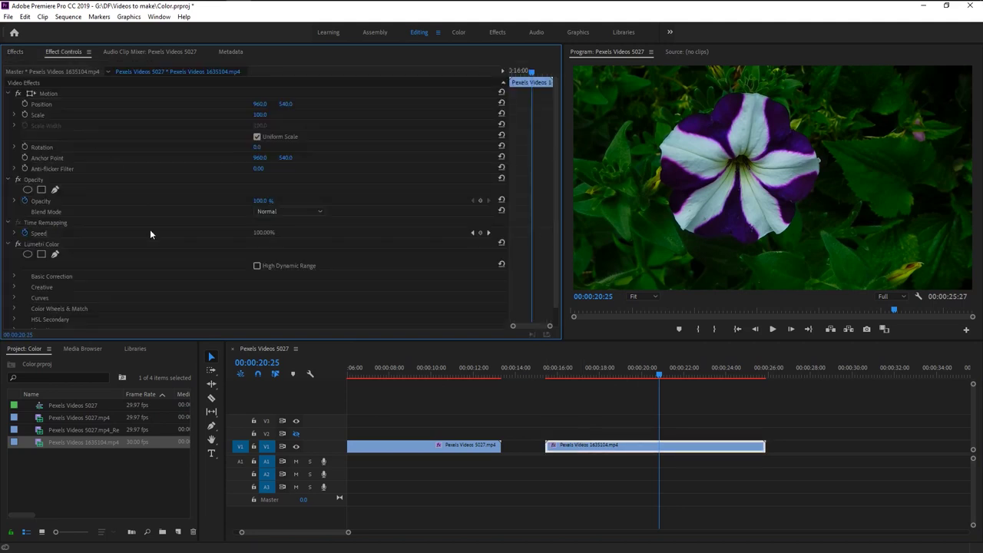
scroll(141, 269, "down", 1)
left_click(14, 302)
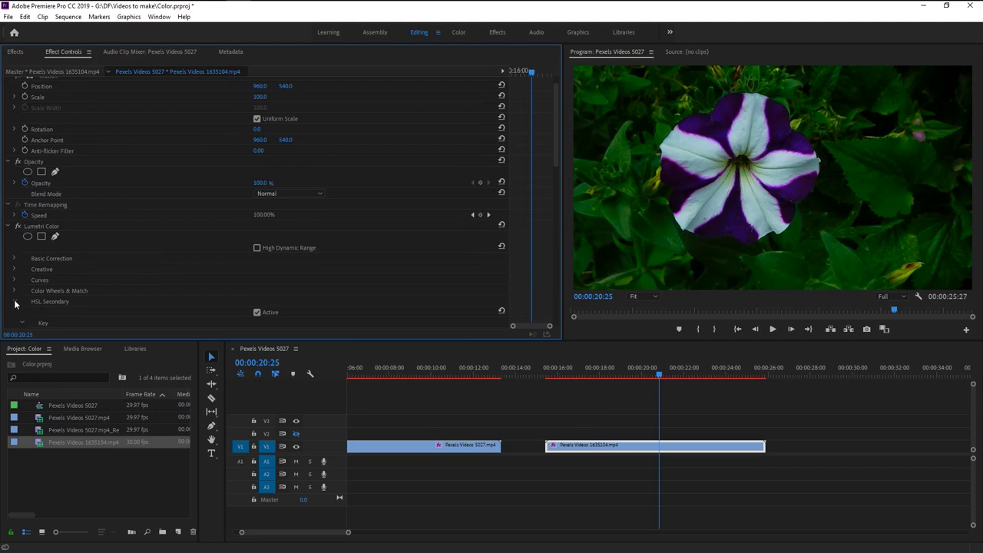
scroll(467, 252, "down", 5)
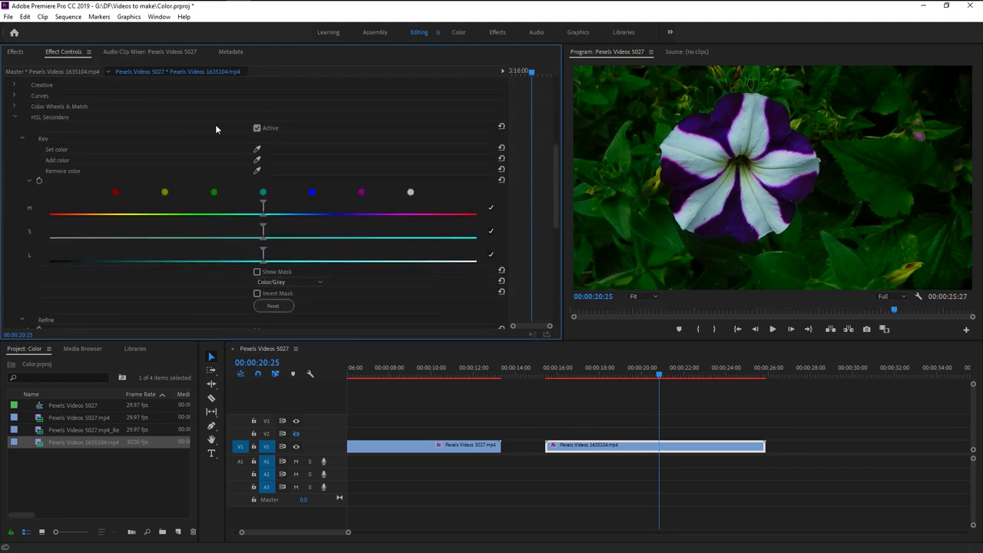
Sample the purple petals in the Program monitor as the HSL key colour.
left_click(257, 149)
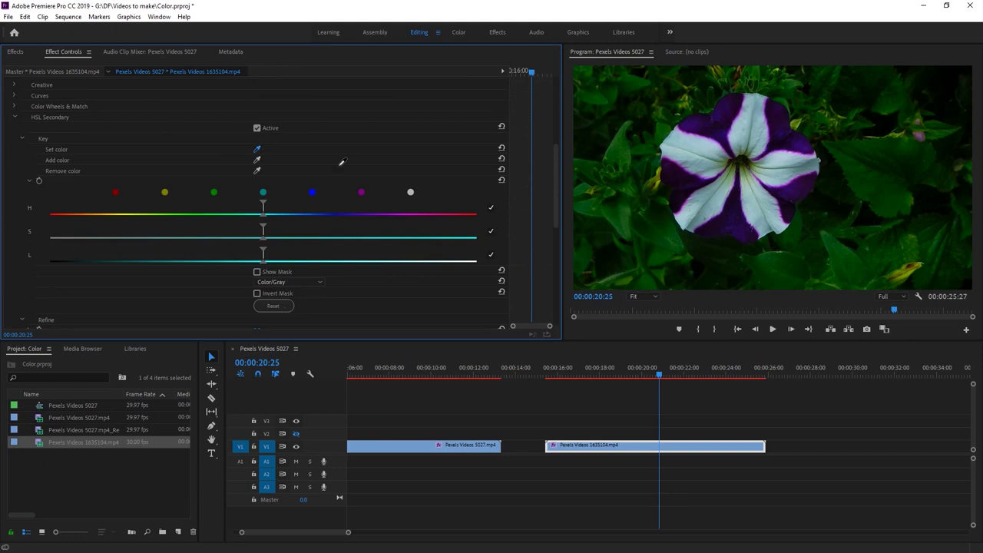
left_click(681, 181)
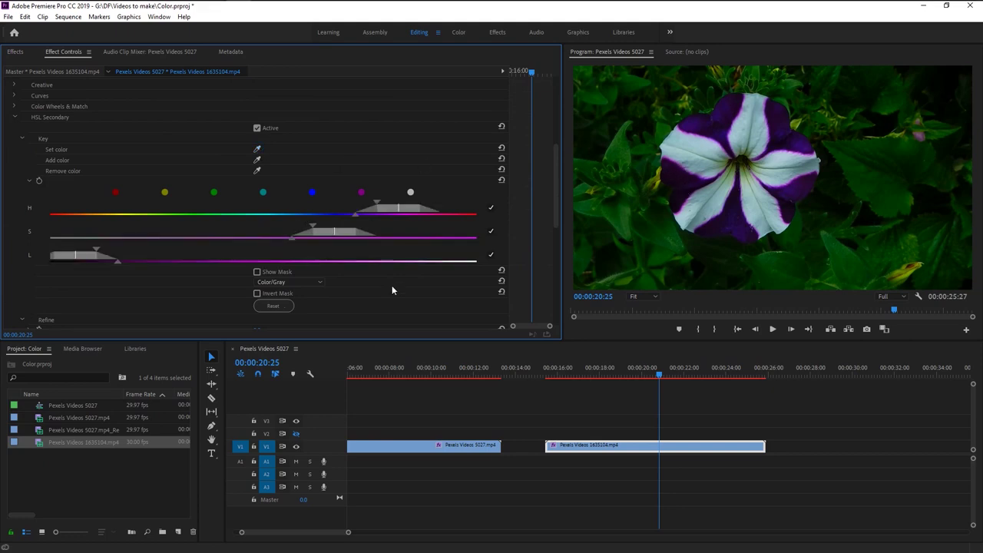
scroll(370, 290, "down", 2)
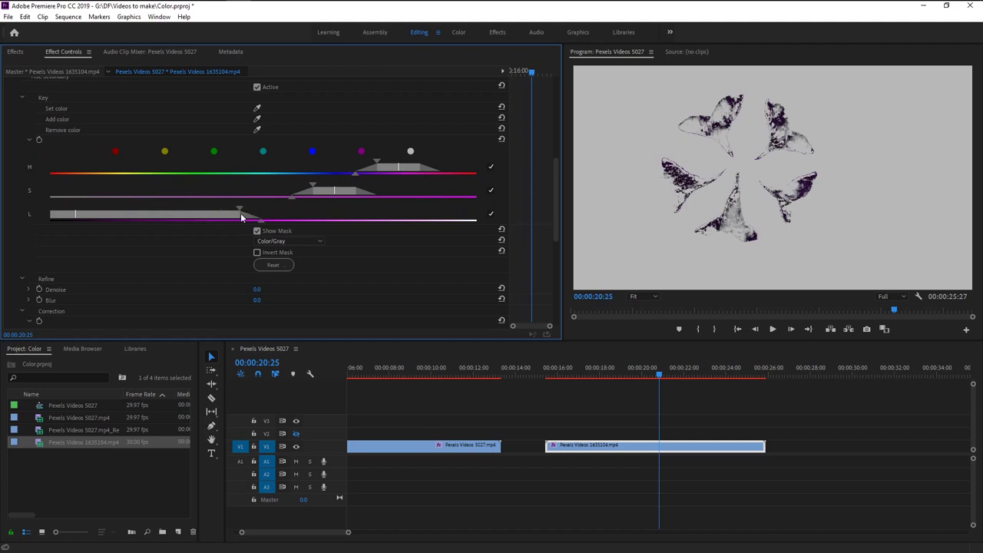
Refine the key's luma and hue ranges so it catches all the purple stripes.
left_click_drag(259, 220, 340, 220)
left_click_drag(240, 209, 147, 190)
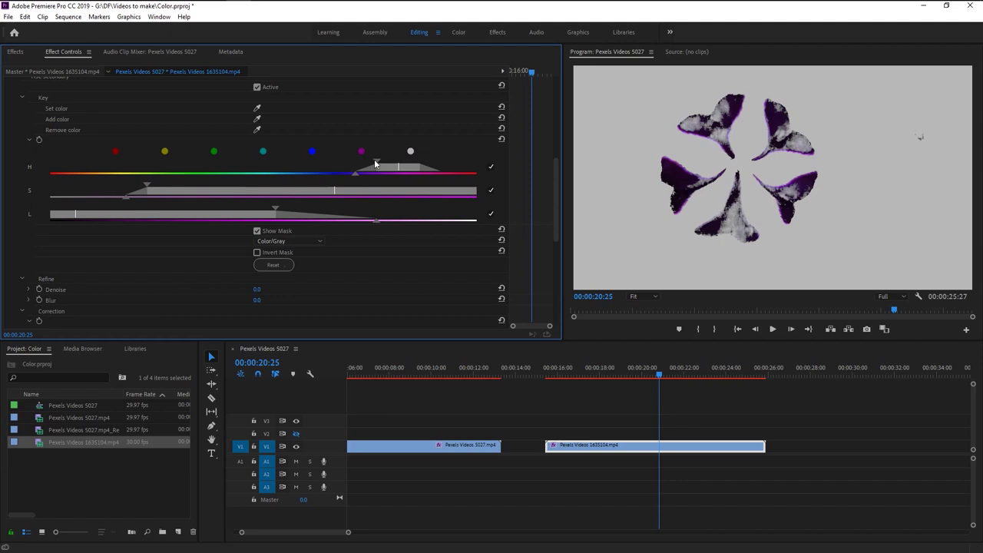
left_click_drag(375, 164, 271, 177)
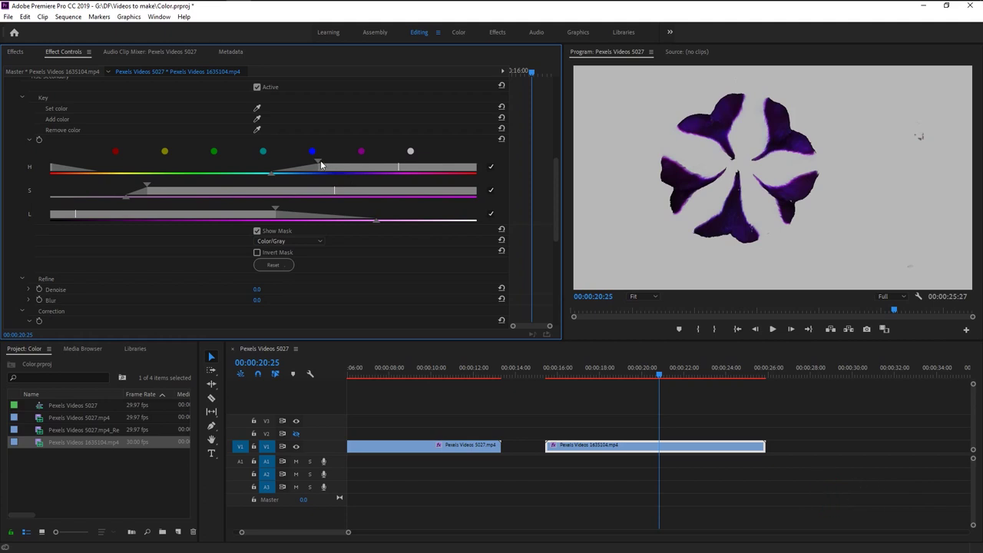
left_click_drag(320, 163, 339, 168)
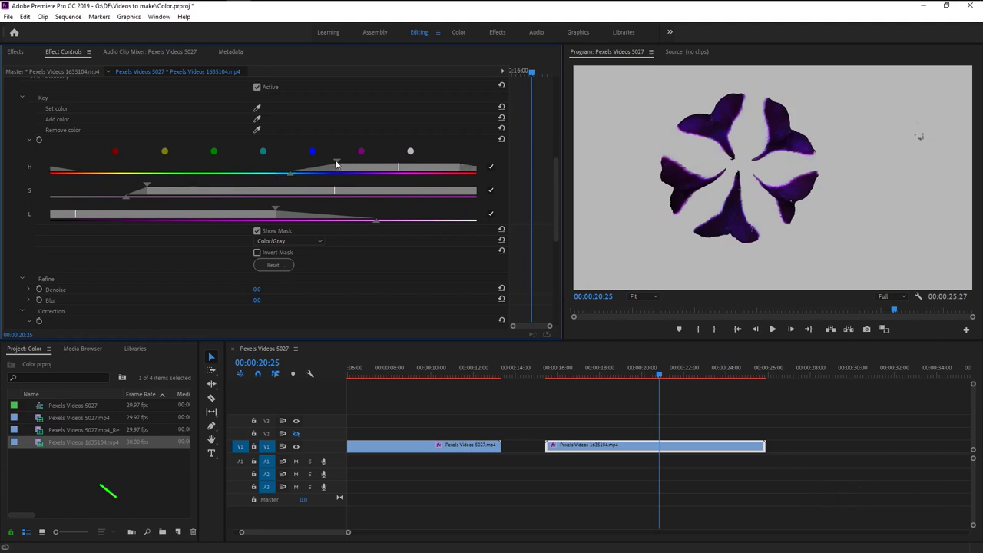
left_click_drag(338, 162, 347, 165)
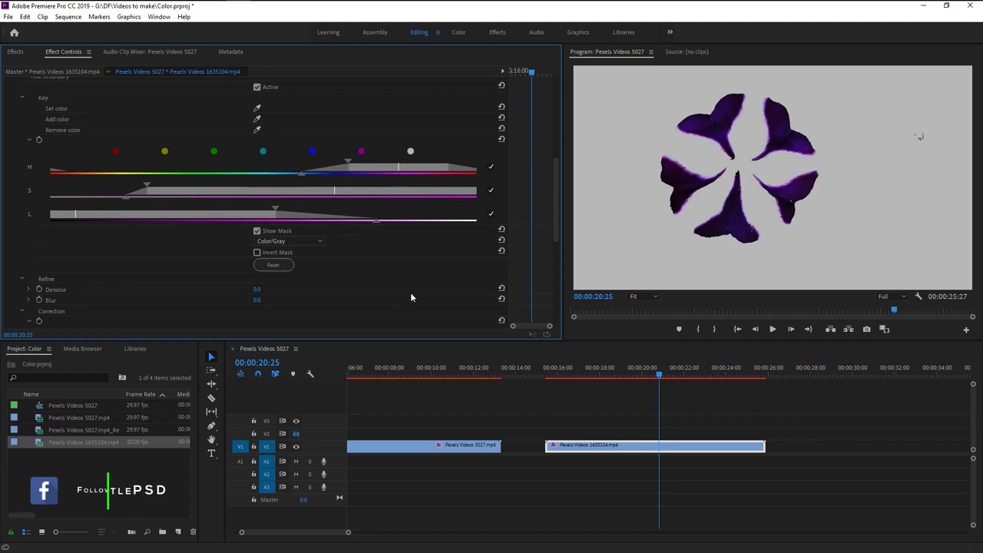
Turn off Show Mask and set Refine Denoise to 40.
left_click(257, 231)
scroll(398, 284, "down", 2)
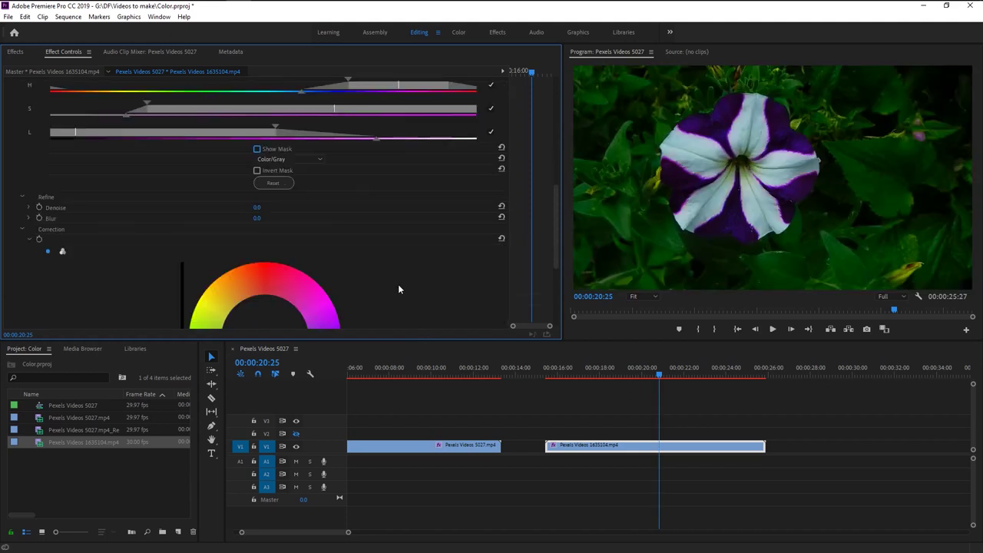
left_click(256, 207)
type("40")
key("Return")
Shift the Correction colour wheel to tint the keyed petal stripes deep blue.
scroll(399, 268, "down", 5)
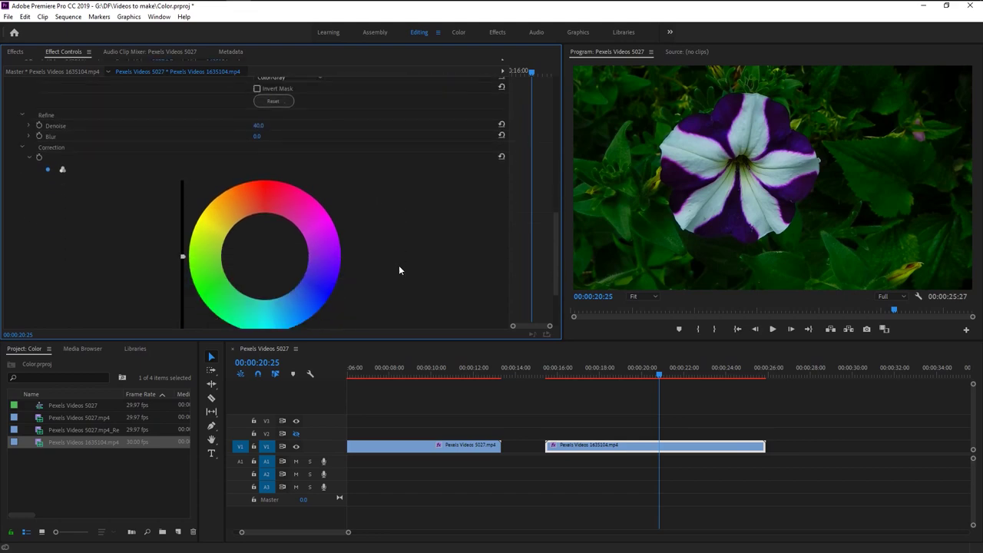
scroll(398, 269, "down", 1)
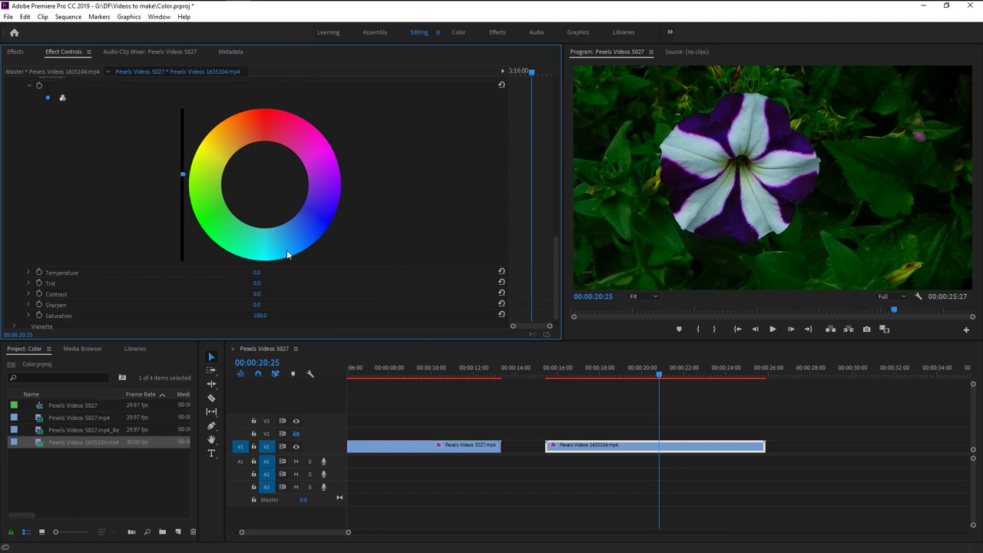
mouse_move(264, 183)
left_mouse_down()
mouse_move(264, 117)
mouse_move(264, 127)
left_mouse_up()
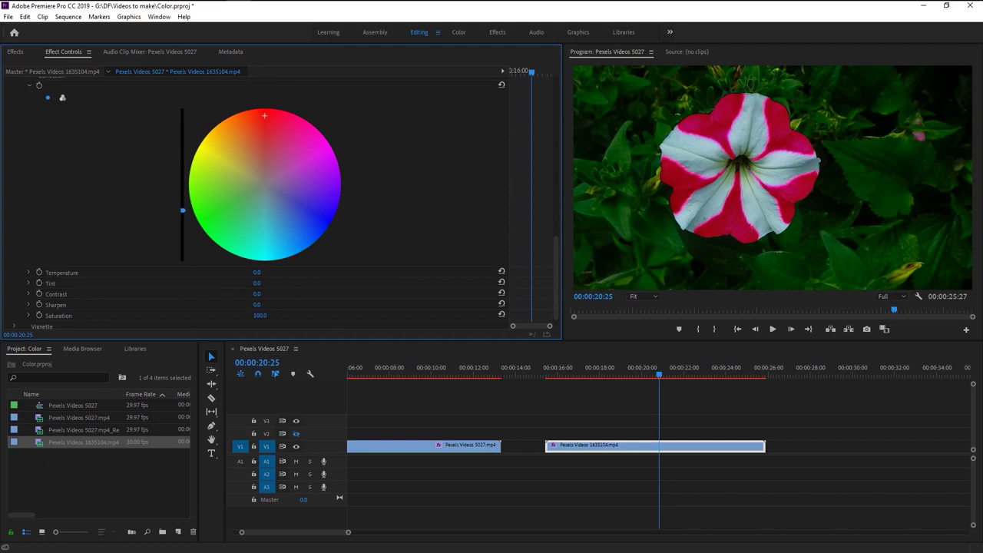
left_click_drag(264, 115, 291, 176)
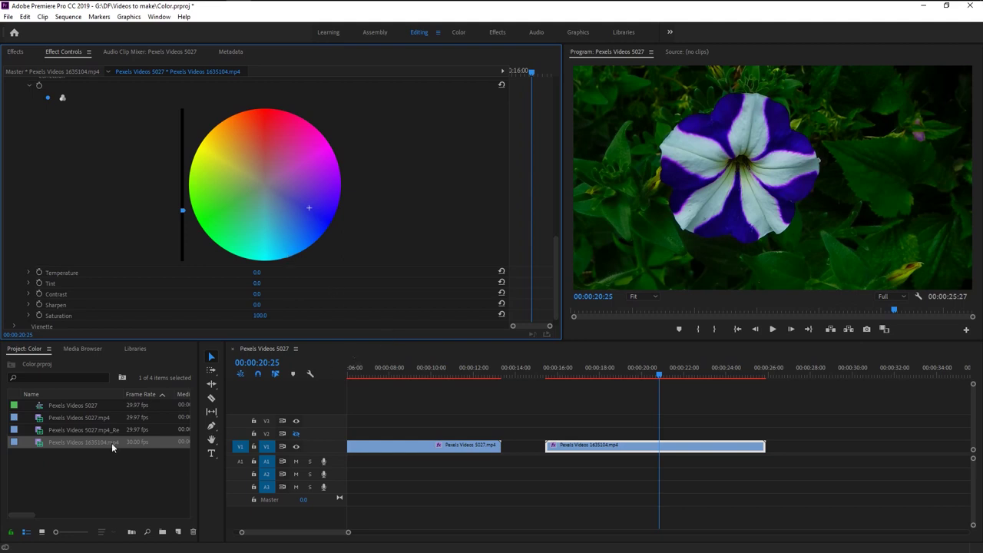
Stack another copy of the petunia clip on V2 and select the V1 clip.
left_click(47, 444)
left_click_drag(46, 444, 552, 434)
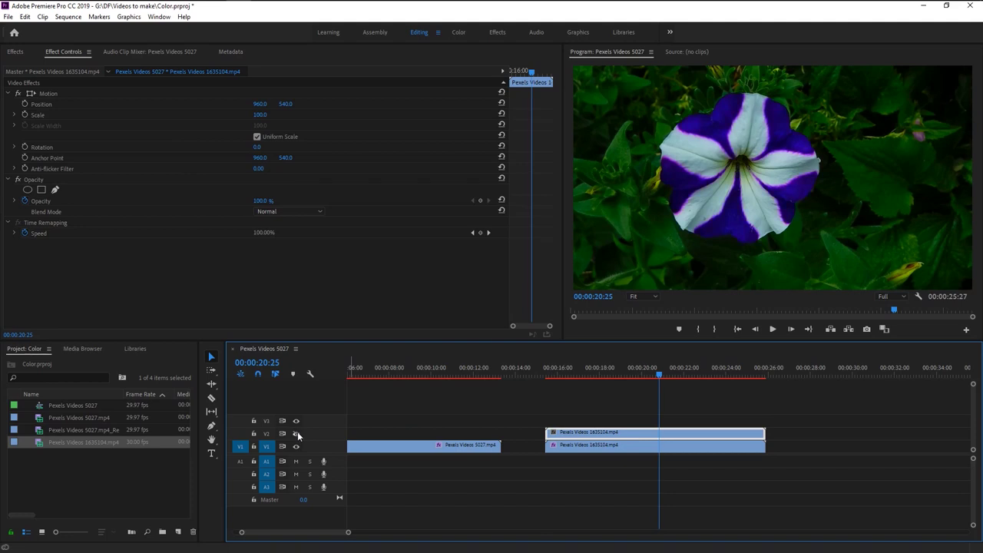
left_click(626, 446)
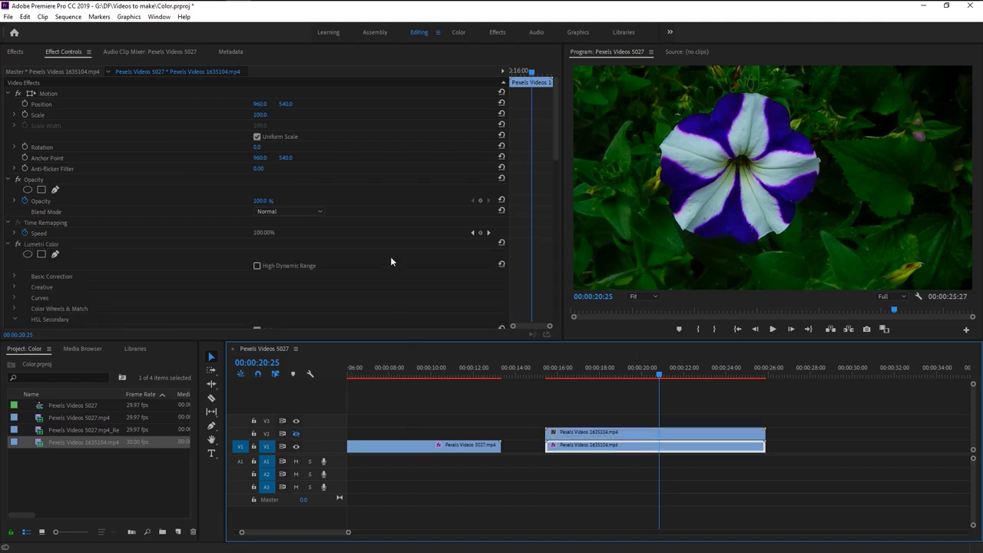
Recolour the petal stripes magenta-red via the tint wheel, with Tint 110 and Saturation 124.
scroll(390, 262, "down", 10)
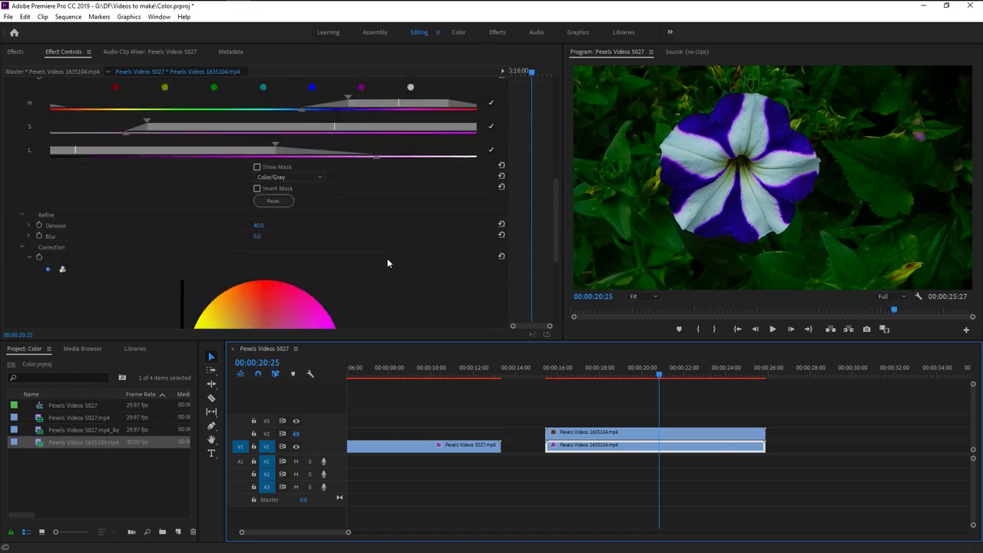
scroll(387, 259, "down", 5)
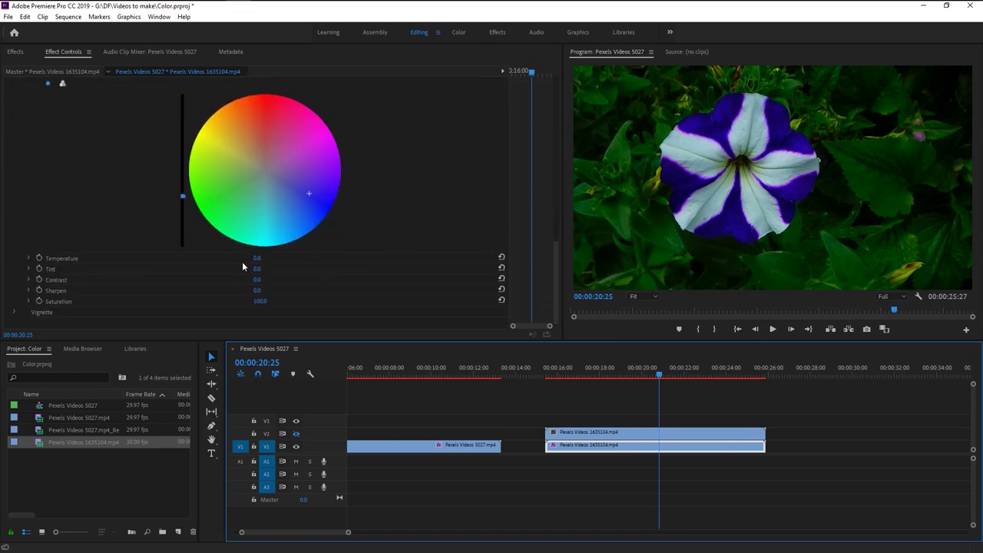
left_click(264, 232)
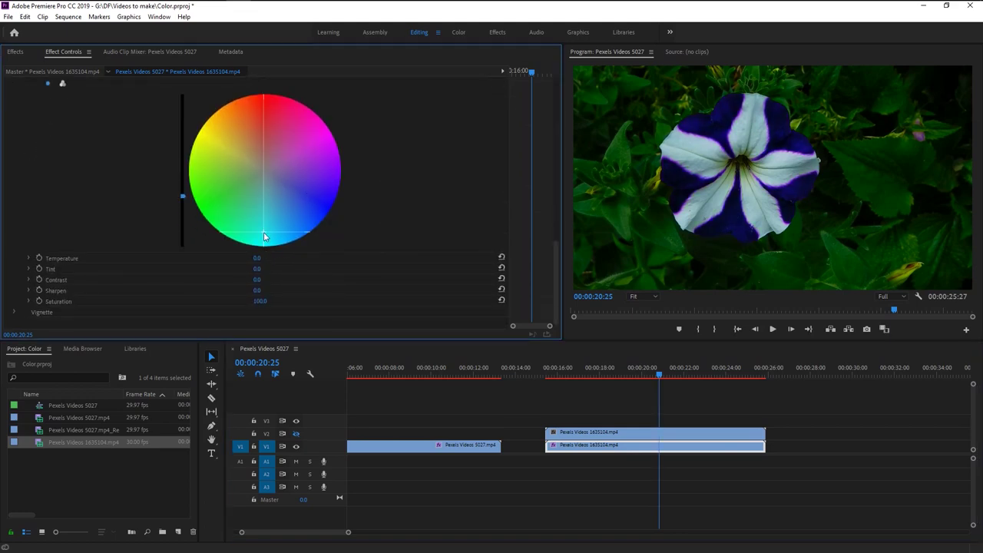
left_click(247, 140)
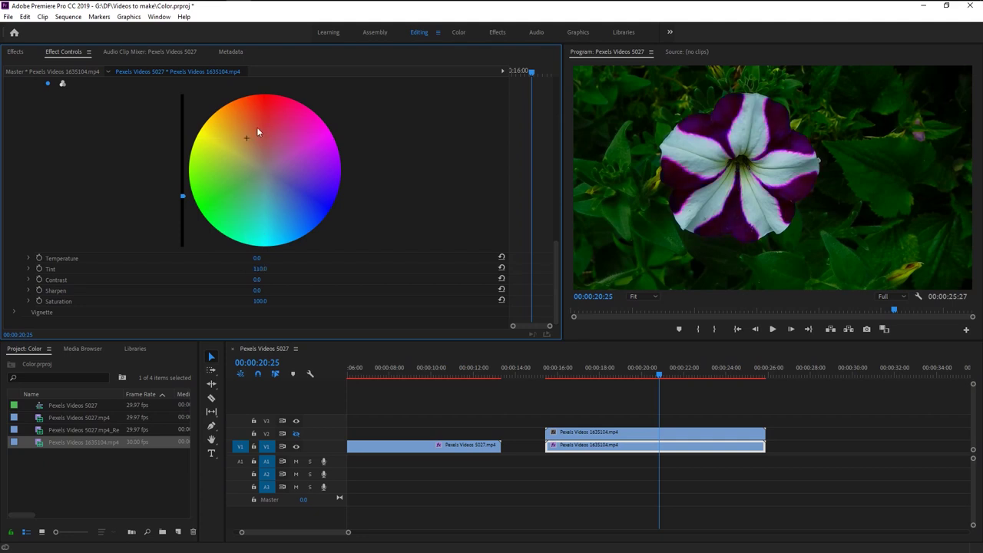
left_click(241, 121)
left_click(603, 442)
Delete the V2 duplicate and render the recoloured V1 clip with Render In to Out.
key("Delete")
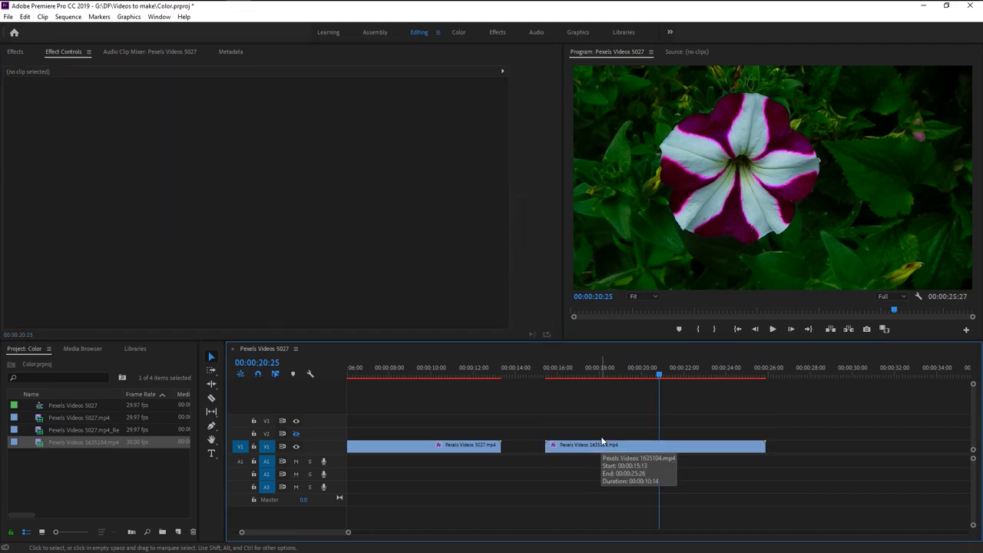
left_click(612, 447)
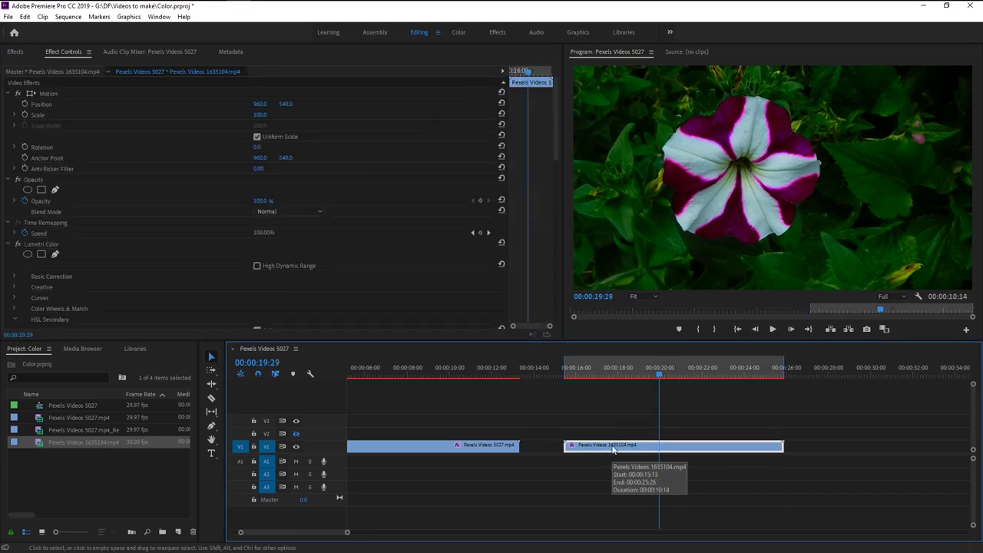
left_click(67, 16)
left_click(72, 55)
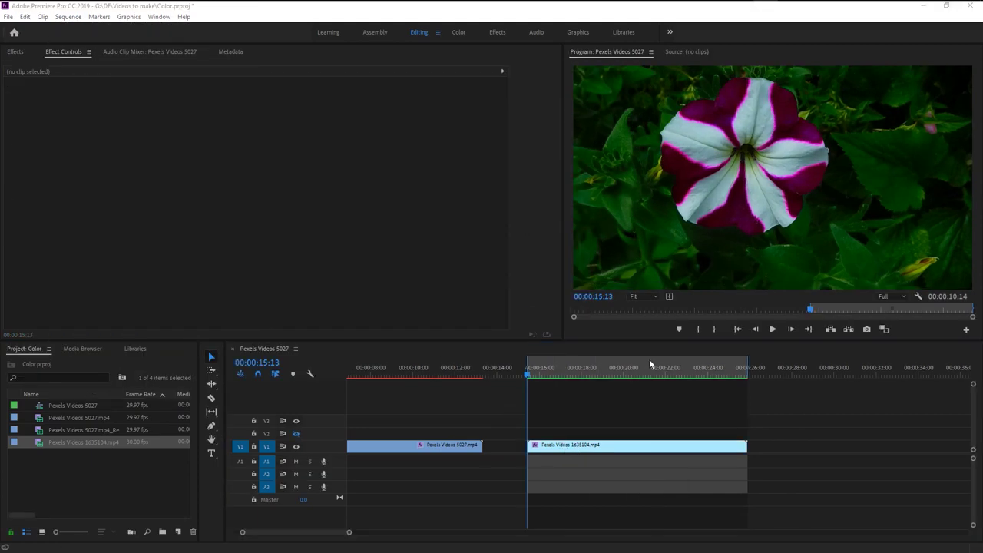
Clear the In and Out points and play back the recoloured petunia clip.
right_click(626, 129)
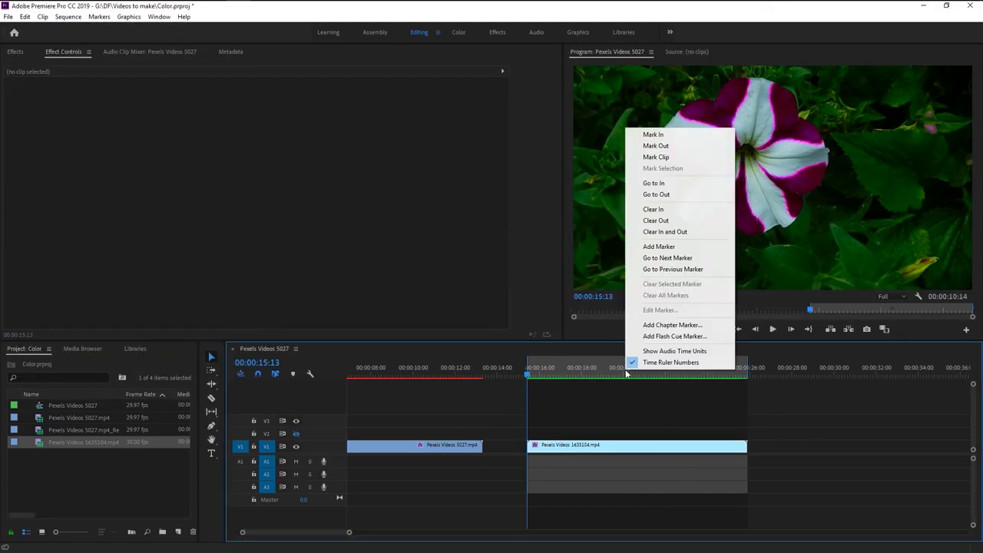
left_click(684, 232)
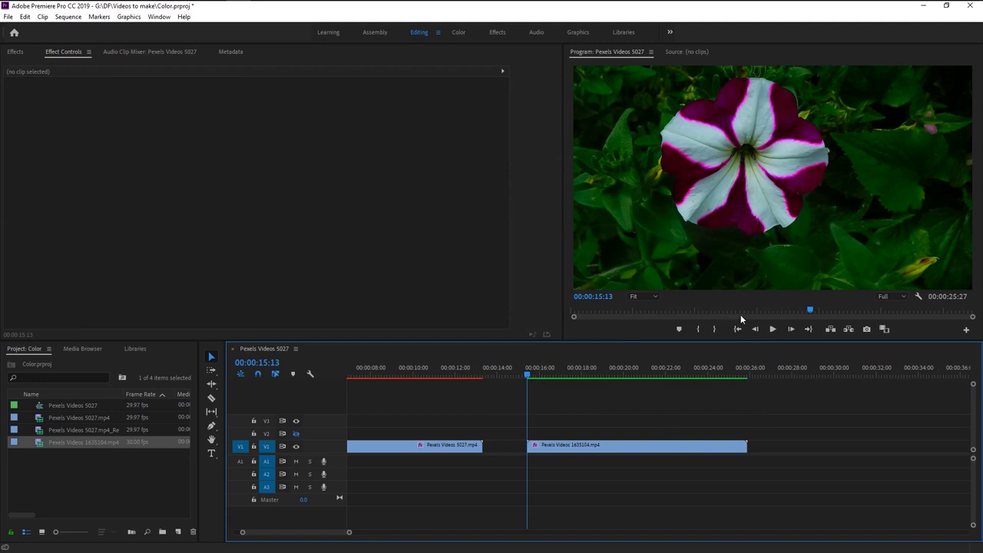
left_click(773, 329)
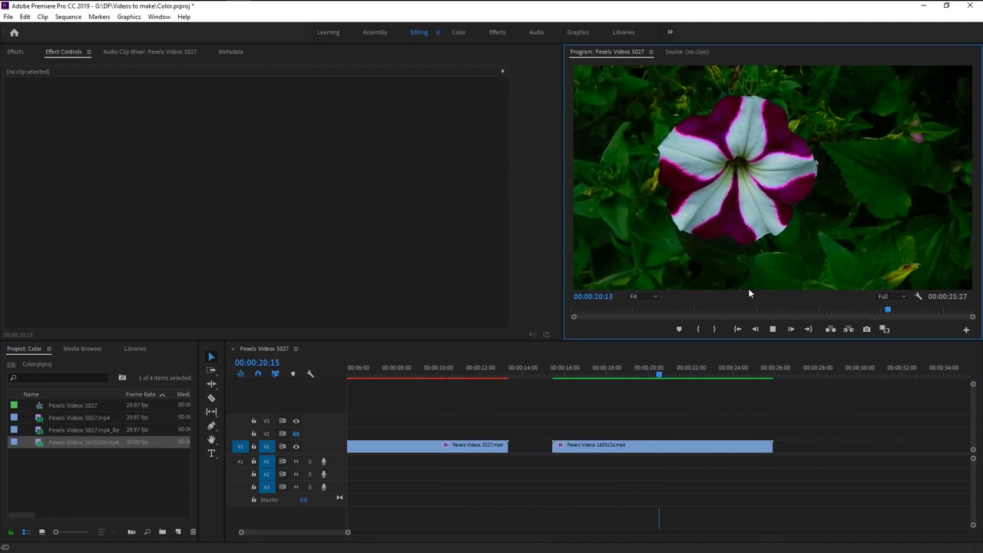
key("space")
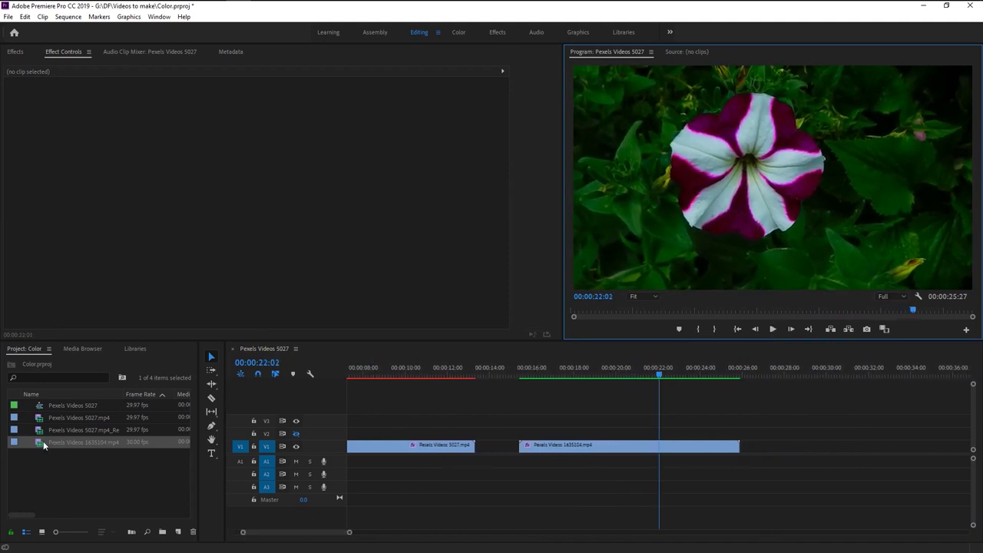
Place an original purple petunia copy on V2, compare it against the red version, and select it.
left_click_drag(39, 444, 524, 433)
left_click(296, 434)
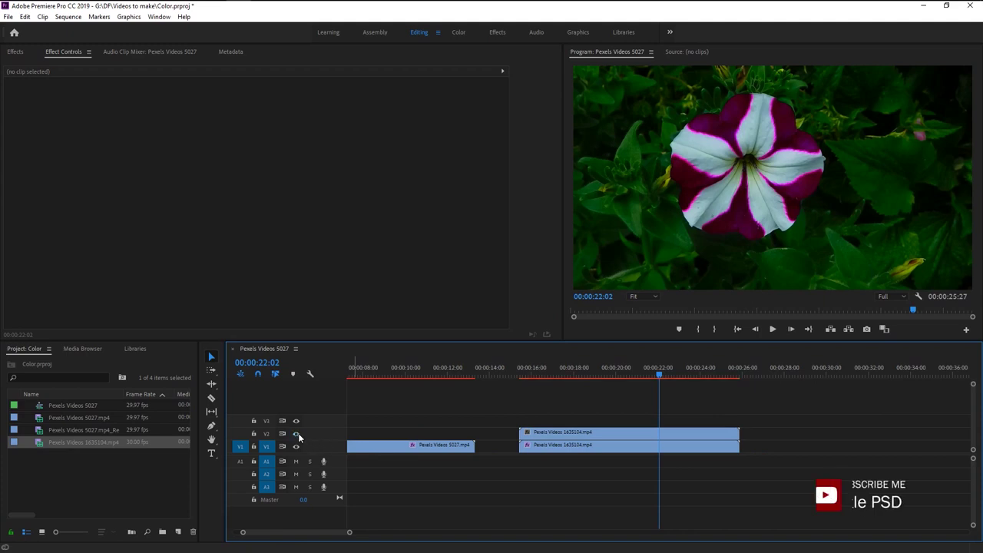
left_click(299, 437)
left_click(299, 437)
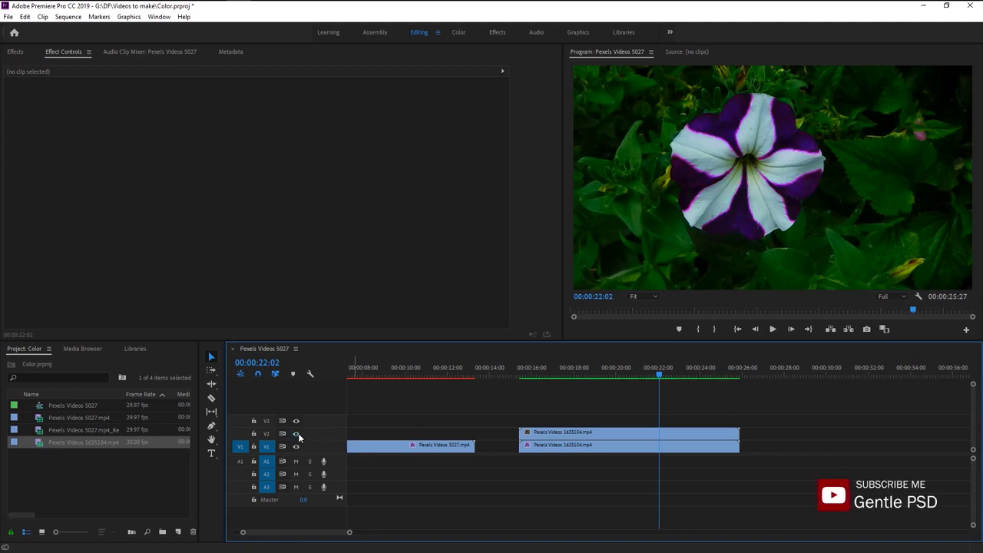
left_click(299, 437)
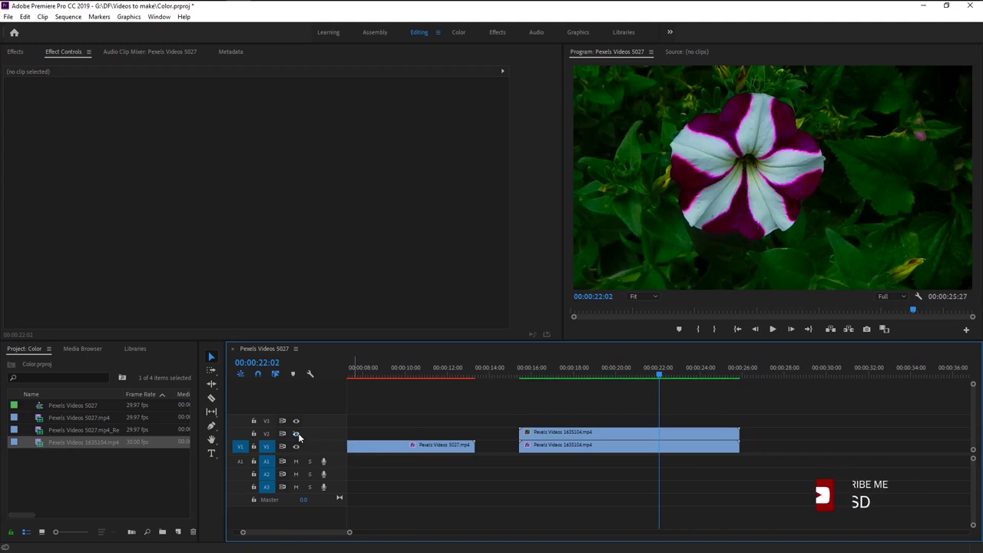
left_click(618, 435)
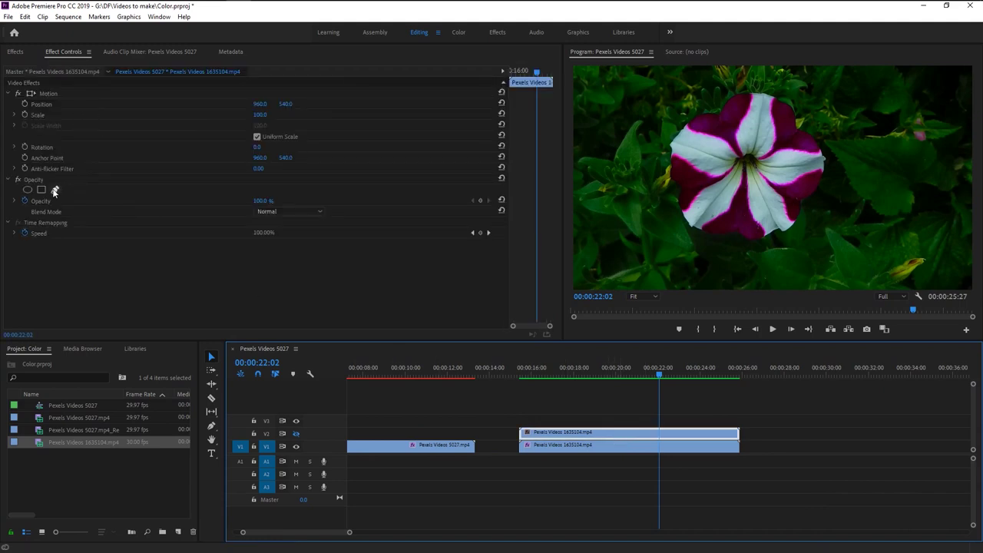
Draw a four-point opacity pen mask around the flower's right half on the V2 clip.
left_click(55, 190)
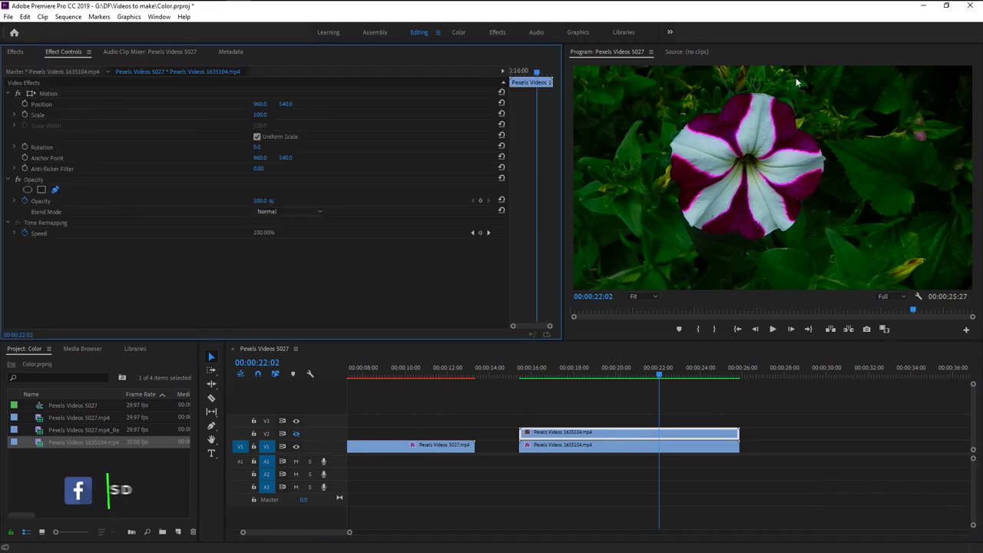
left_click(733, 257)
left_click(883, 246)
left_click(901, 133)
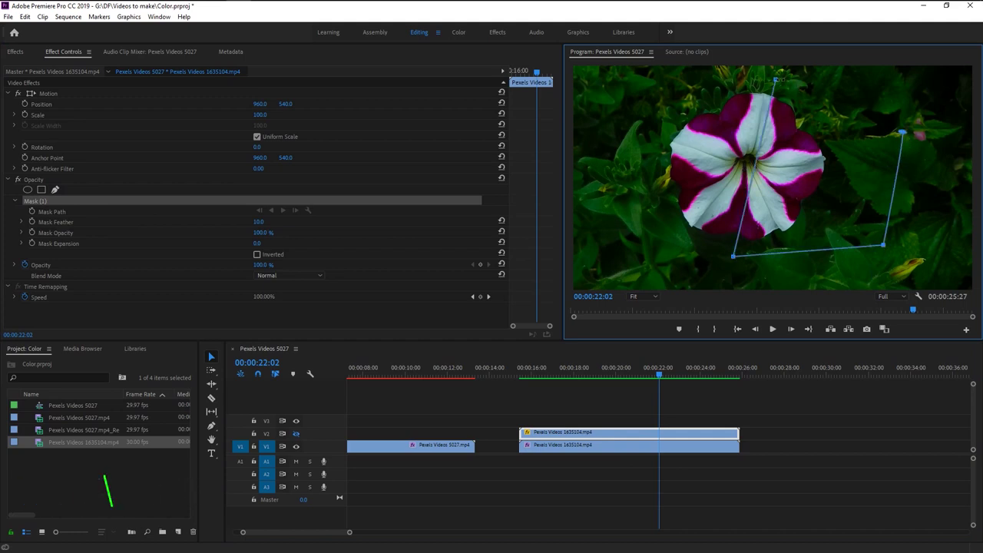
left_click(775, 80)
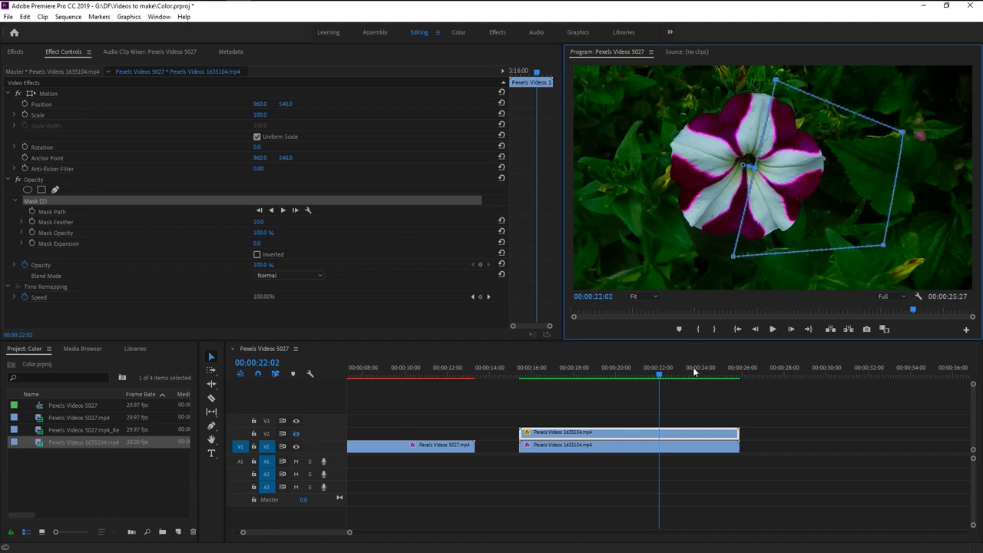
Adjust the lower-left and top mask points and raise Mask Feather to 92.
left_click(297, 440)
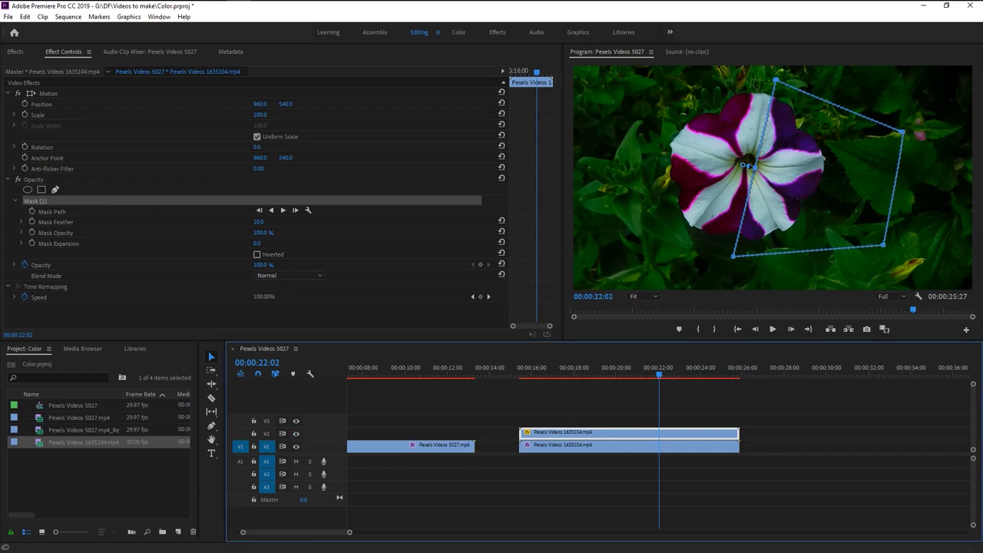
left_click(755, 172)
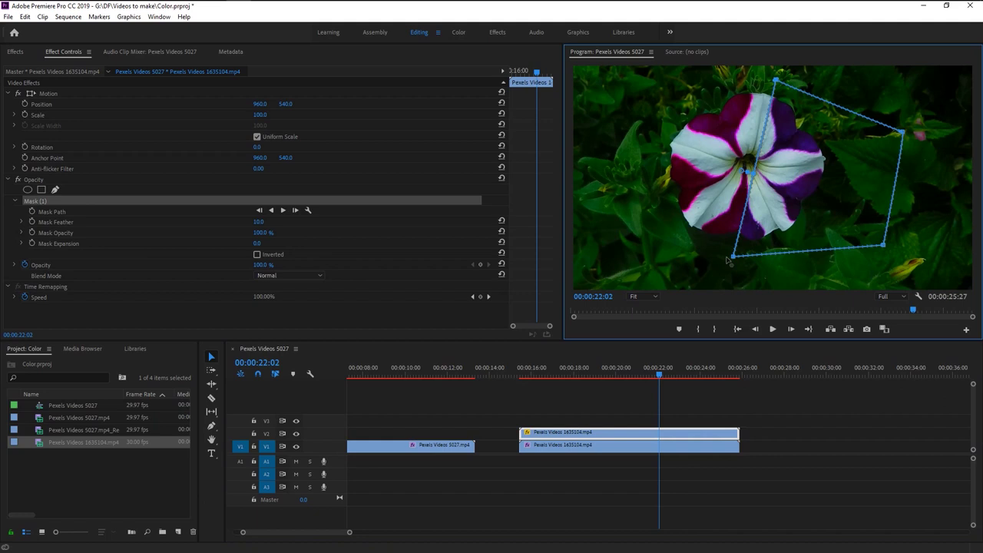
left_click_drag(733, 255, 719, 258)
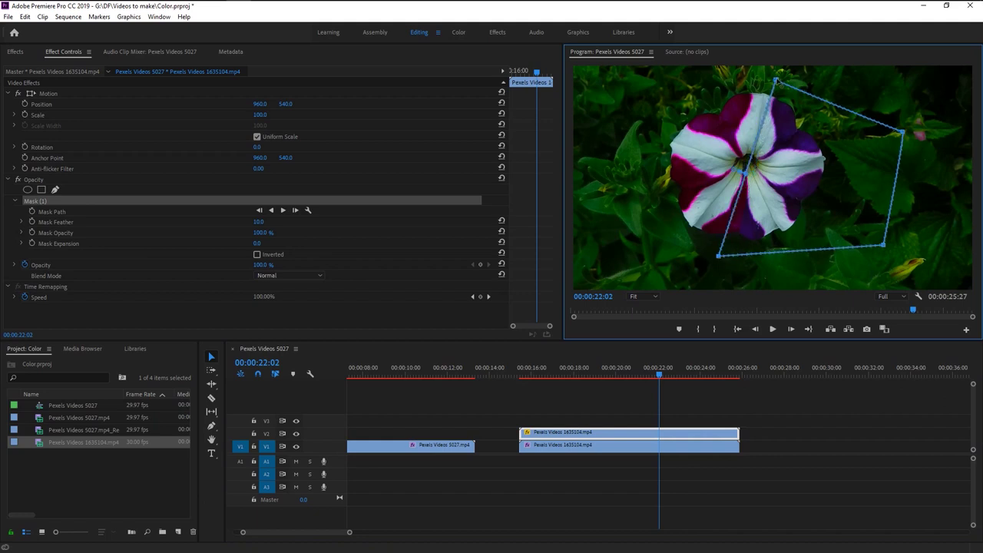
left_click_drag(770, 80, 765, 80)
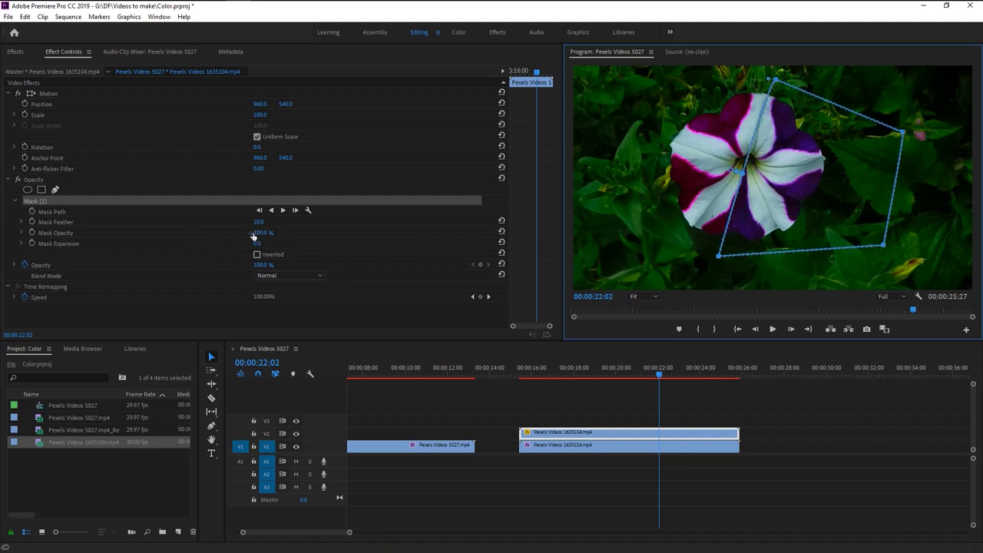
left_click_drag(259, 222, 288, 221)
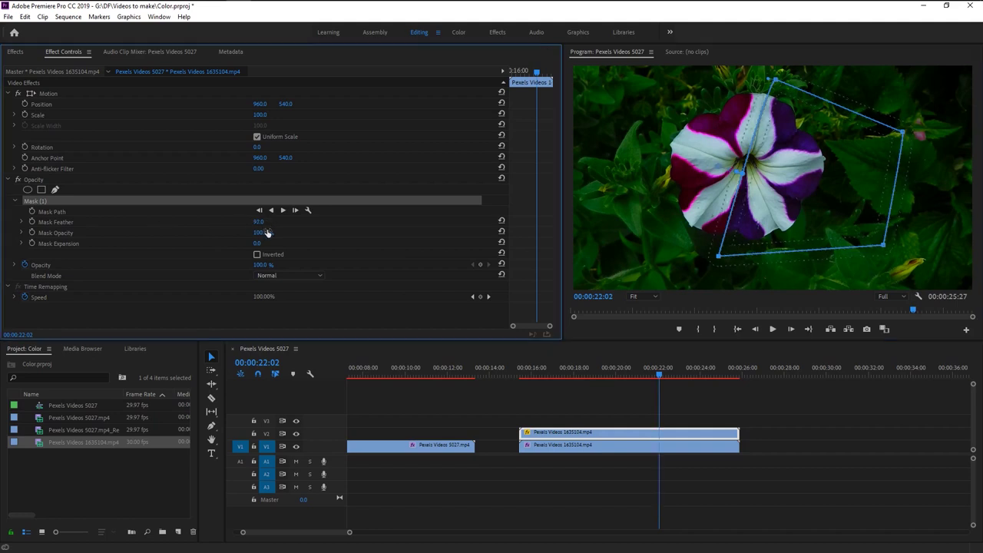
left_click(773, 427)
left_click(516, 373)
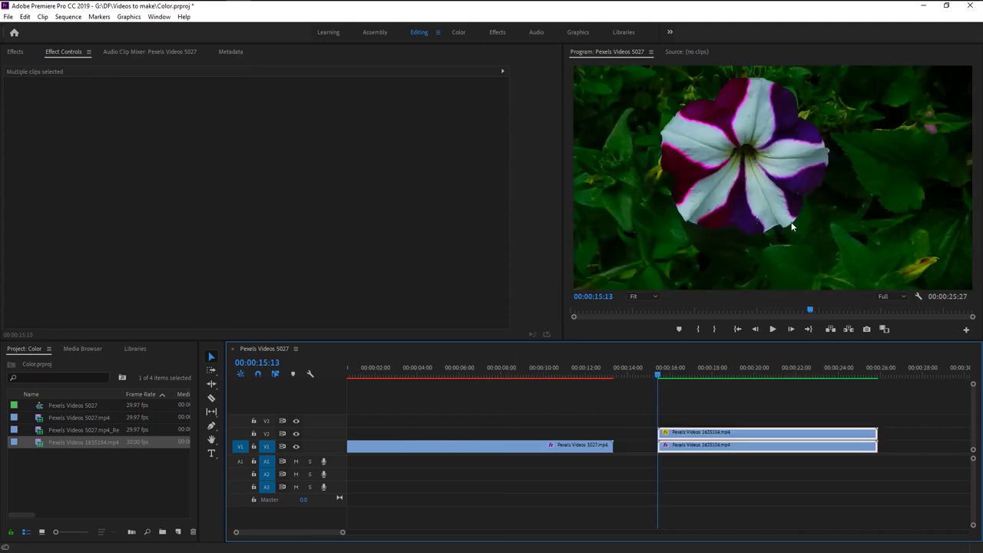
left_click(772, 328)
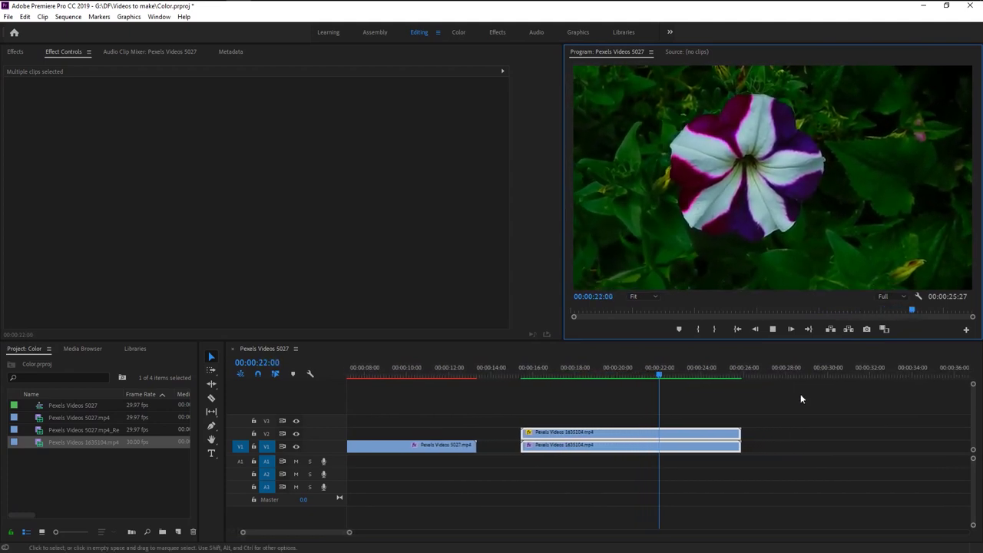
left_click(772, 329)
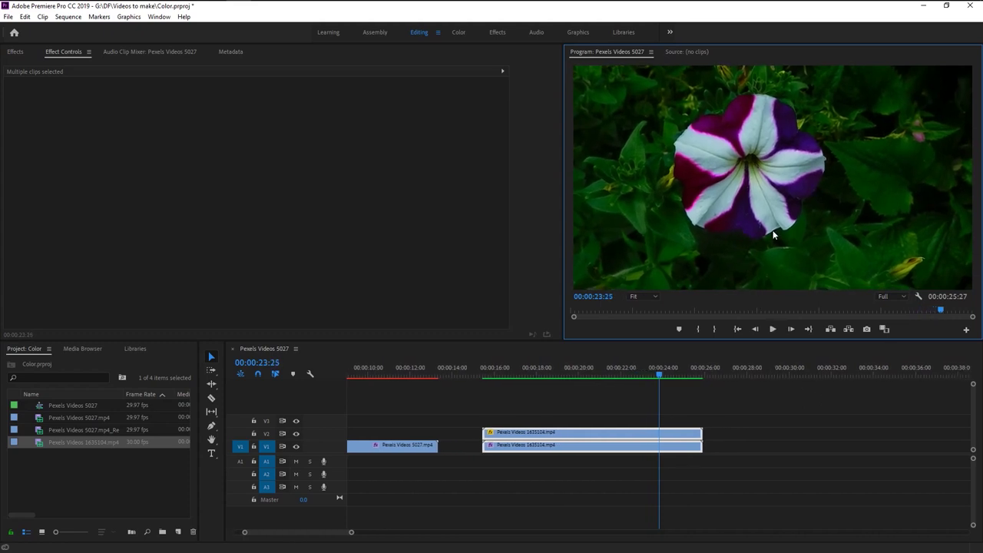
key("space")
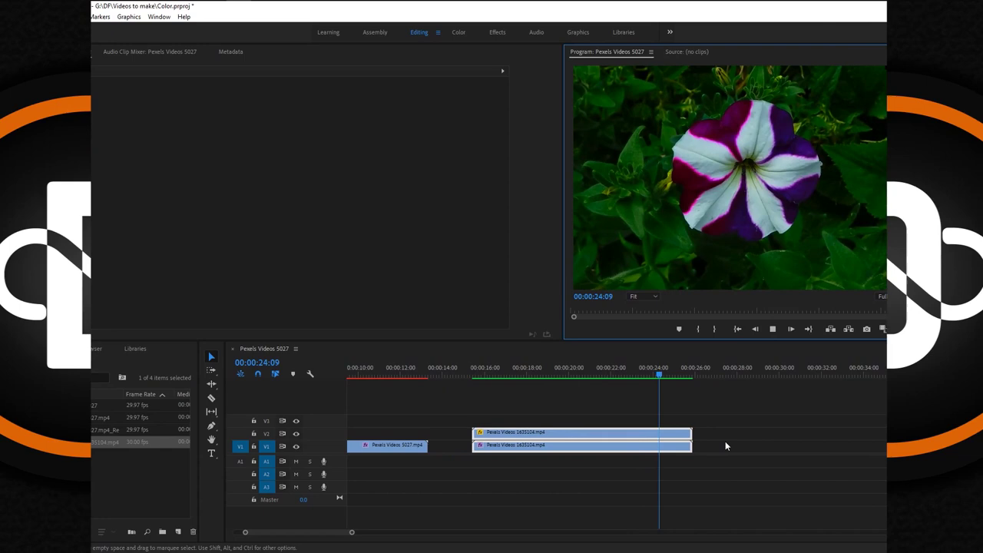